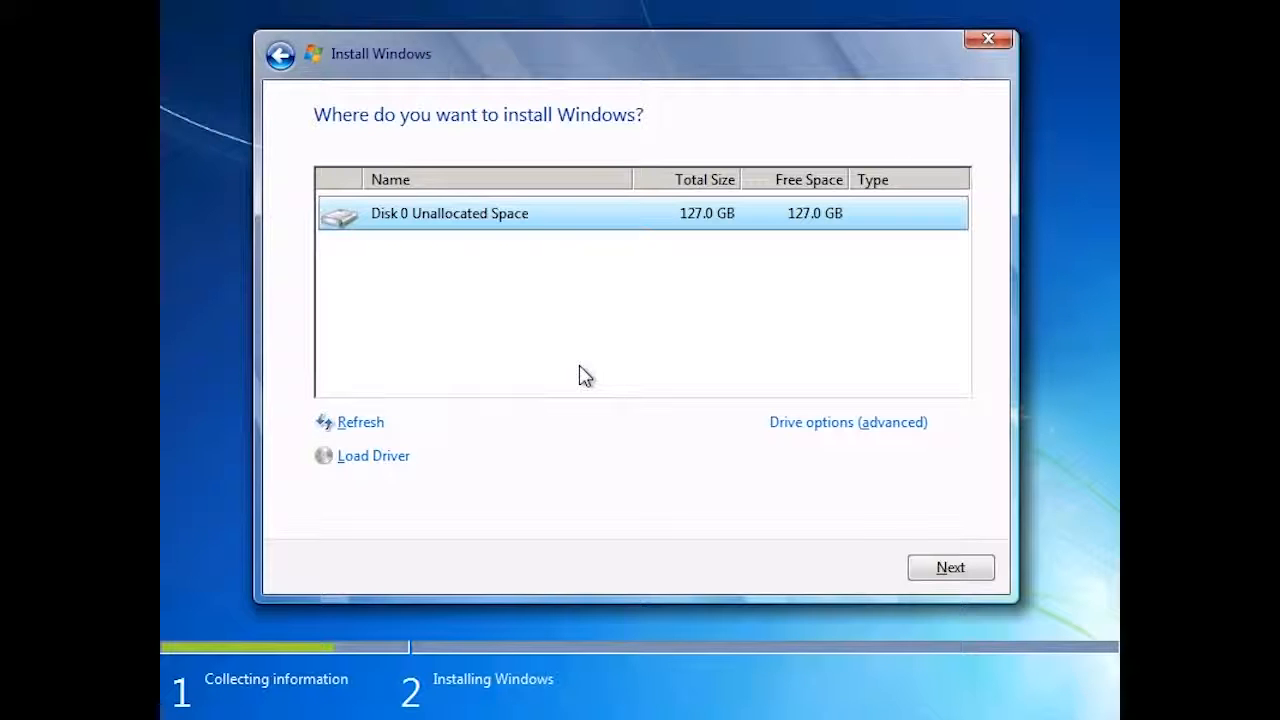
- Create a 130044 MB partition from Disk 0's unallocated space and format Disk 0 Partition 2
{"action": "left_click", "coordinate": [799, 423]}
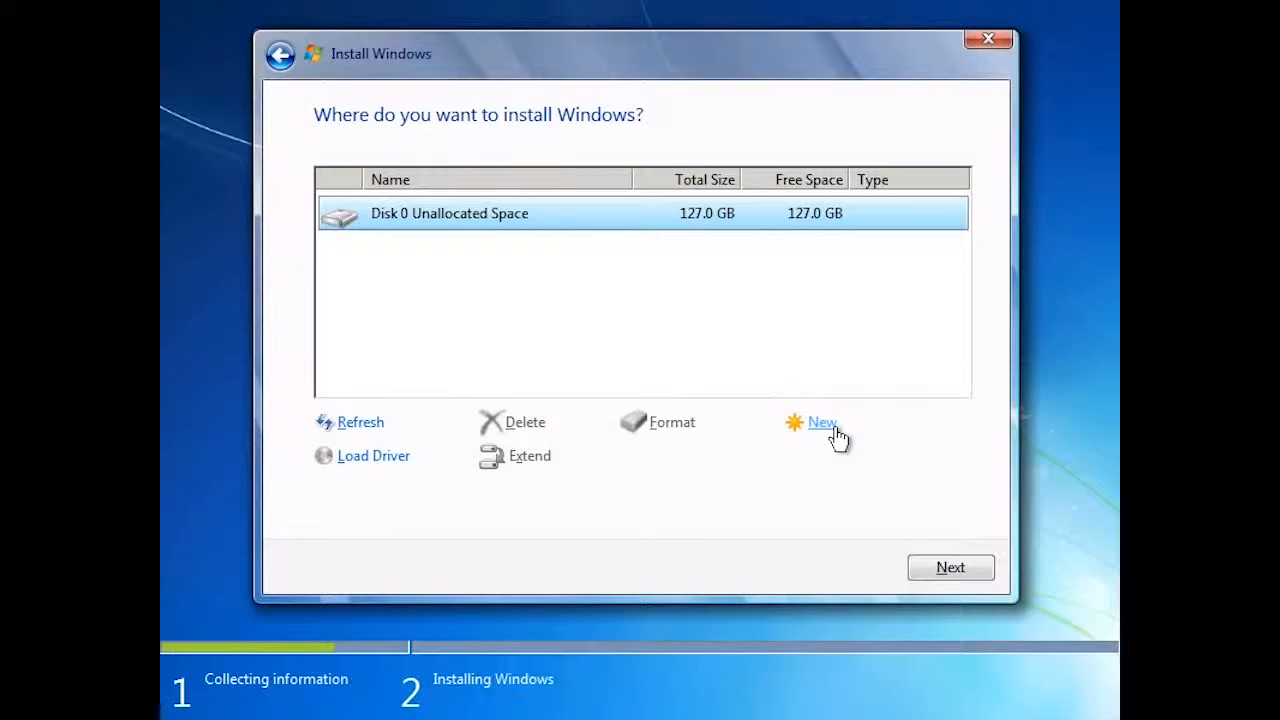
{"action": "left_click", "coordinate": [837, 436]}
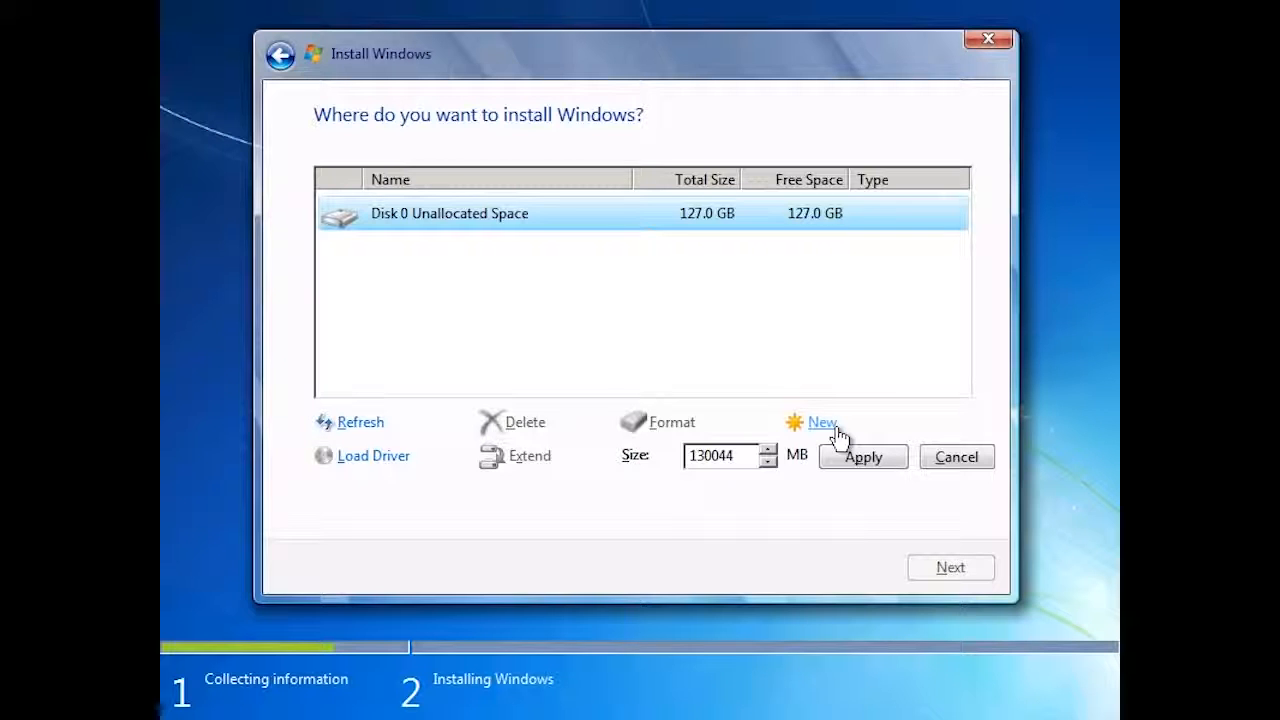
{"action": "left_click", "coordinate": [875, 466]}
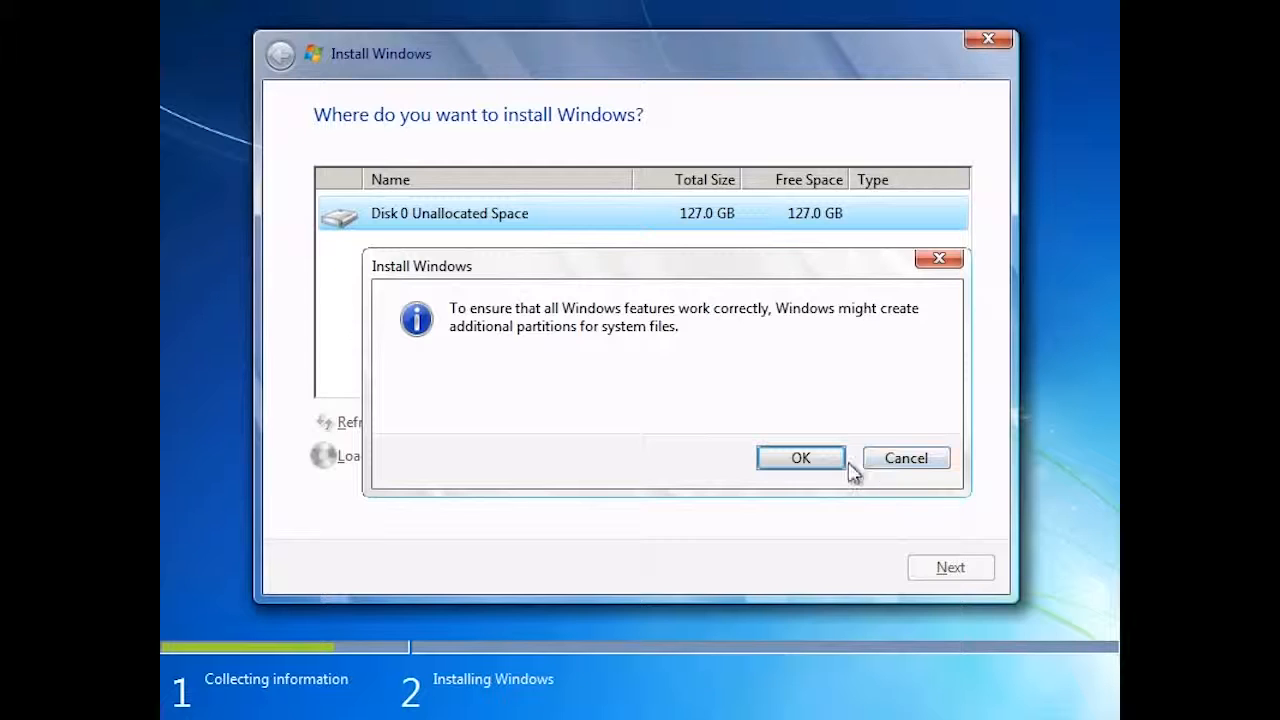
{"action": "left_click", "coordinate": [832, 461]}
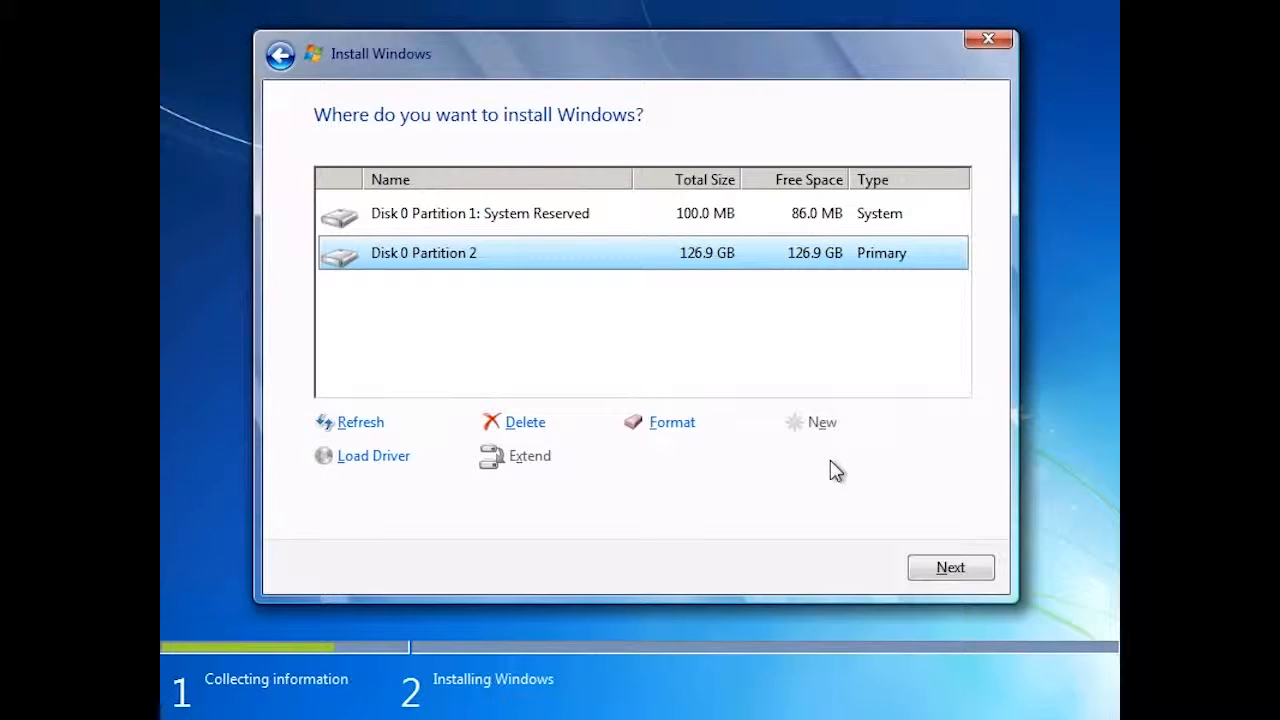
{"action": "left_click", "coordinate": [697, 428]}
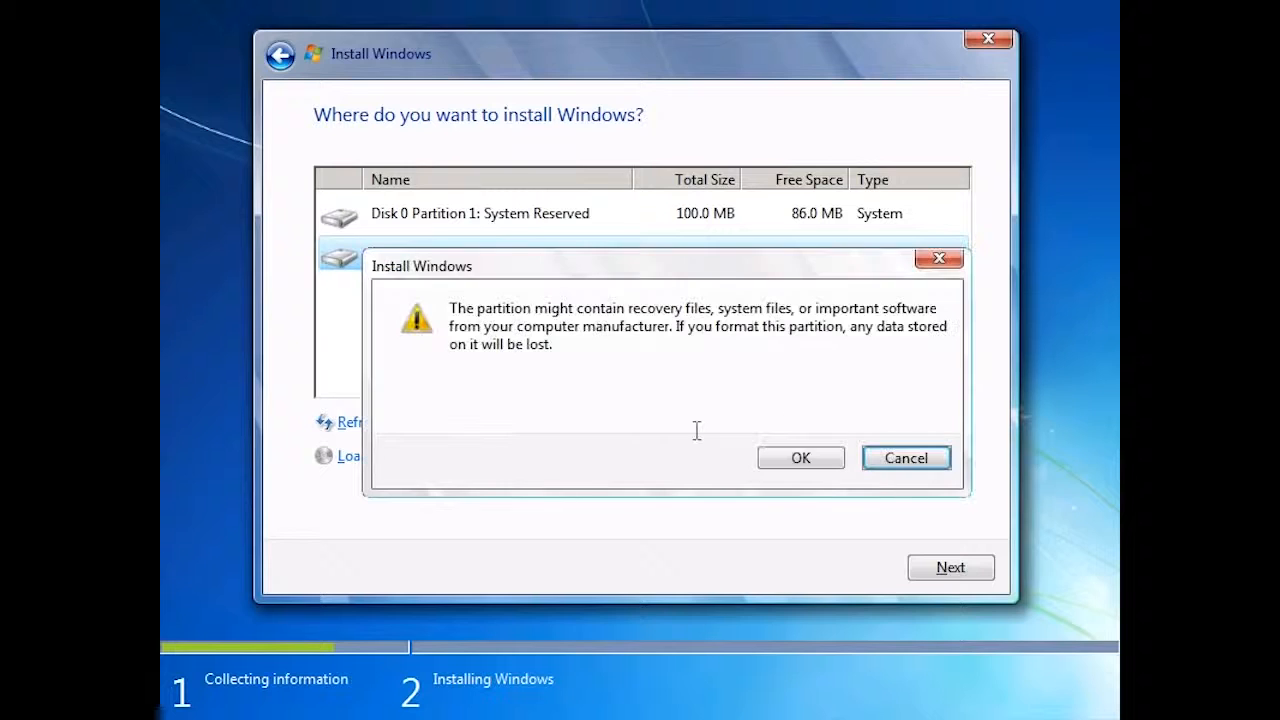
{"action": "left_click", "coordinate": [818, 462]}
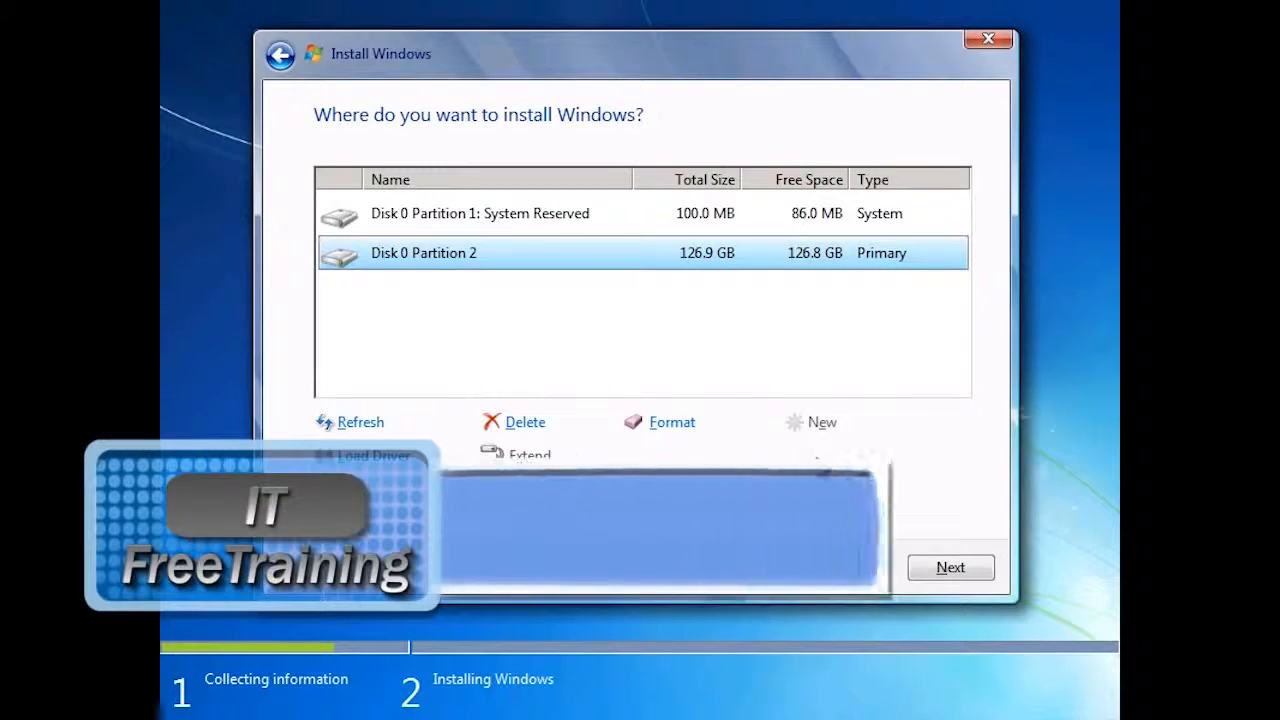
- Open a command prompt over Windows Setup and start diskpart
{"action": "key", "text": "shift+F10"}
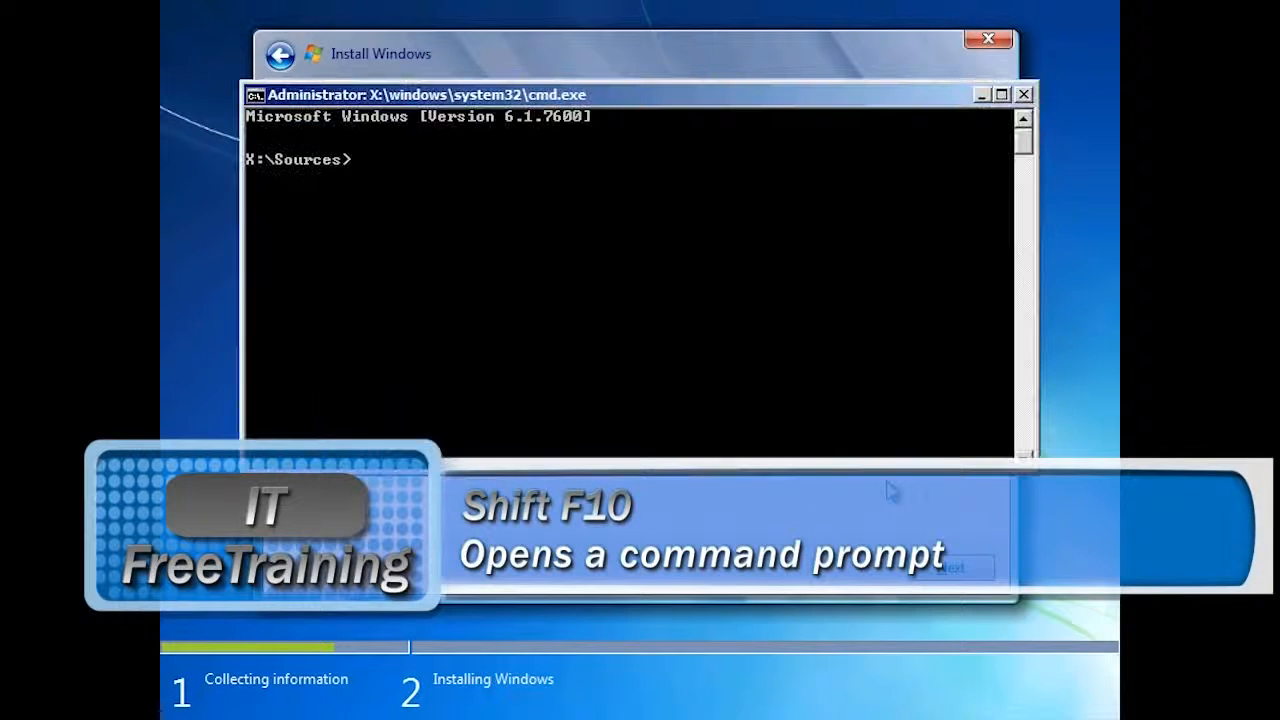
{"action": "type", "text": "diskpart"}
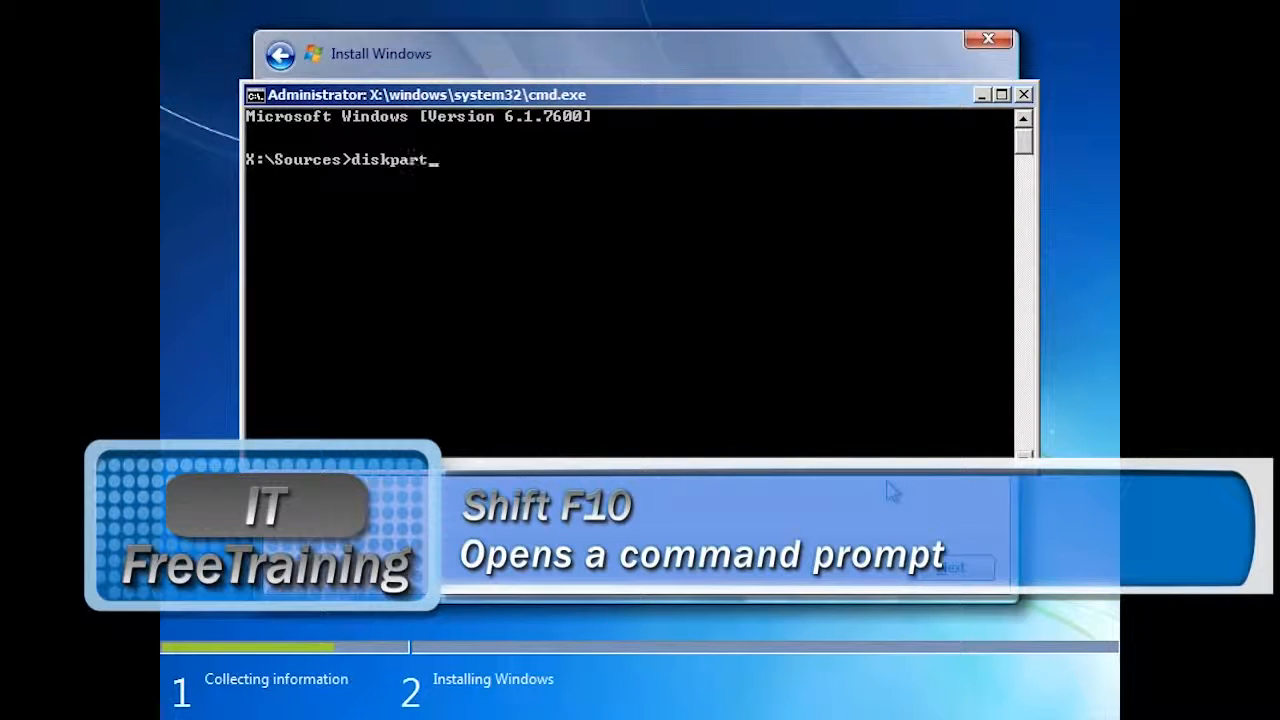
{"action": "key", "text": "Return"}
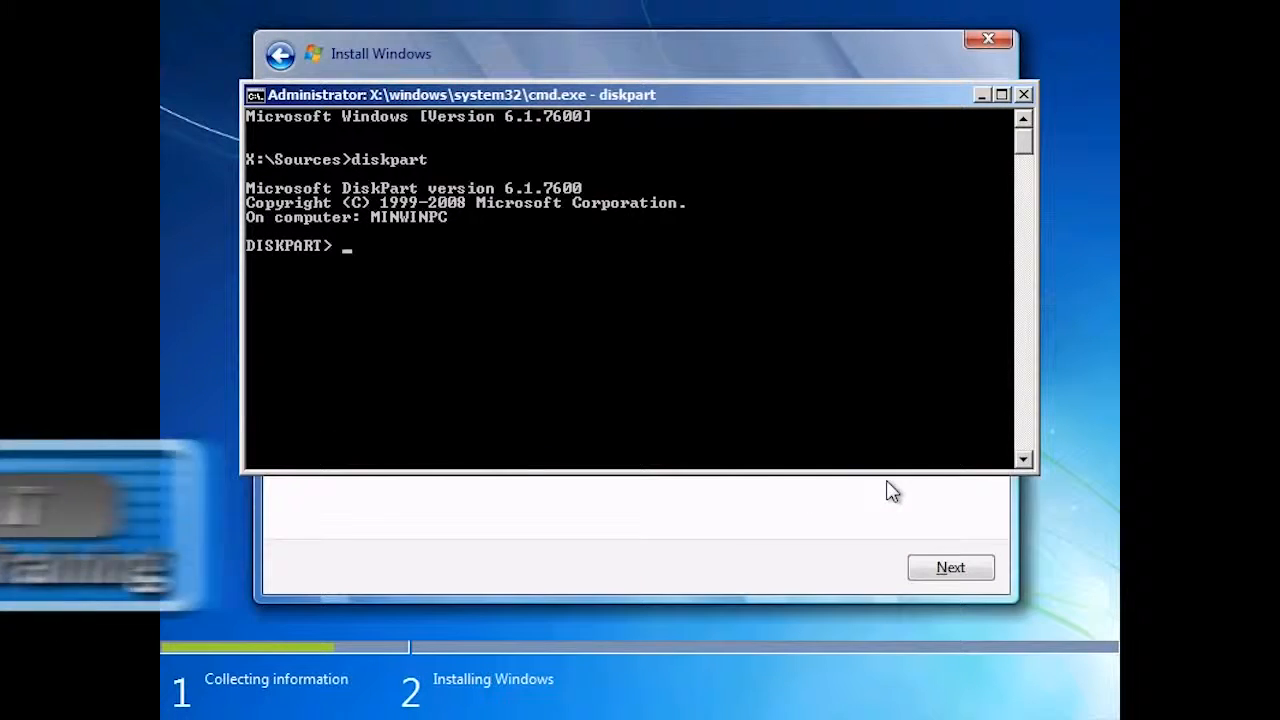
- Create a virtual disk file e:\win7.vhd in DiskPart with maximum=60000 and type=expandable
{"action": "type", "text": "create vdisk file=e:\\win7.vhd"}
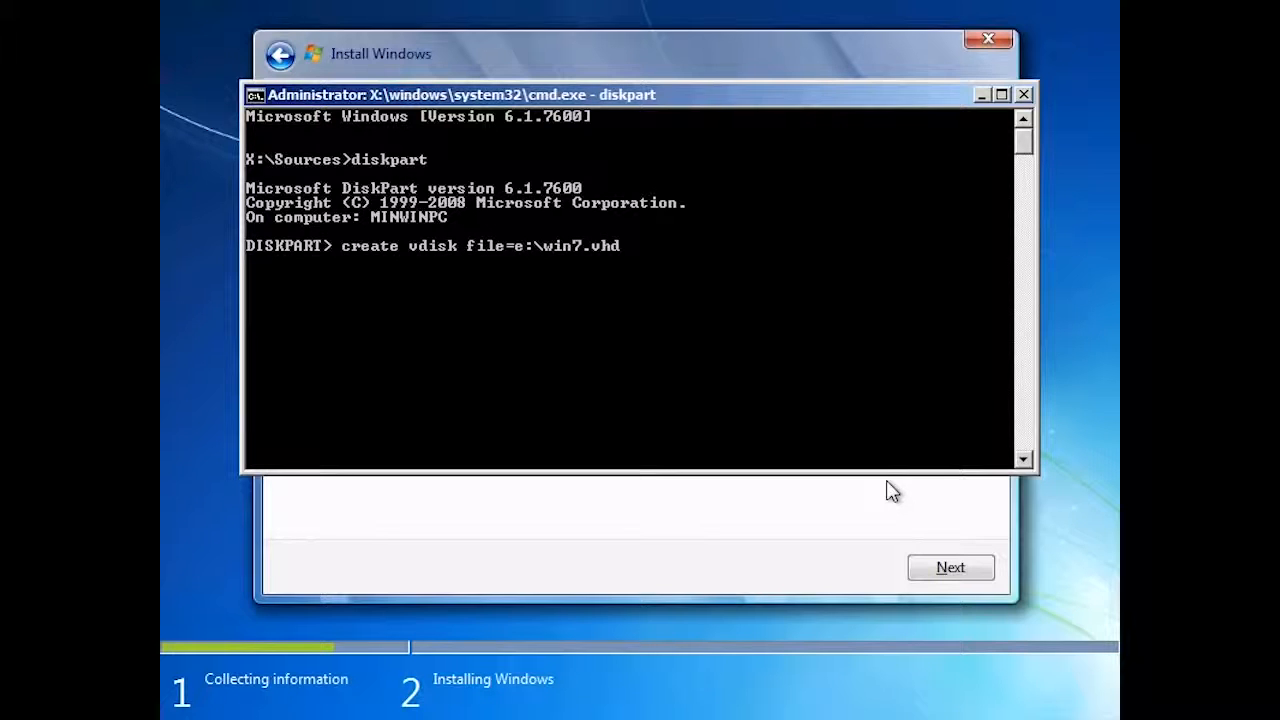
{"action": "type", "text": "maximum=60000"}
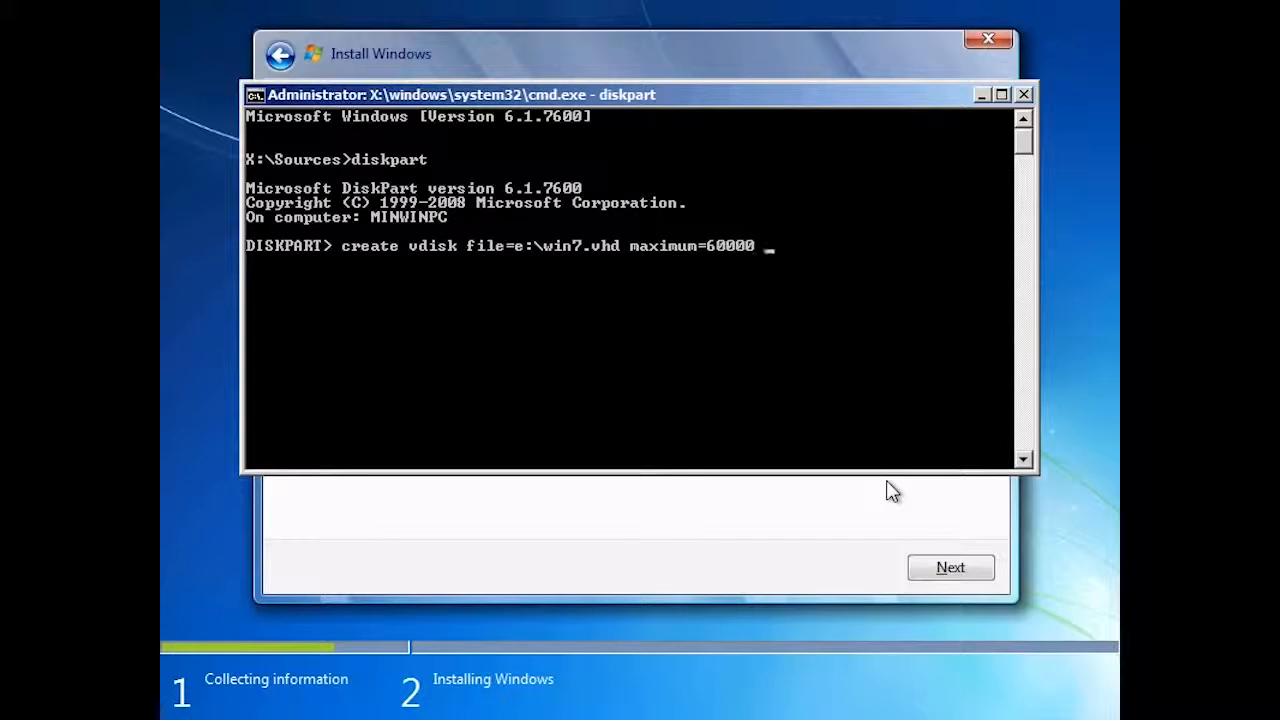
{"action": "type", "text": "type=fixed"}
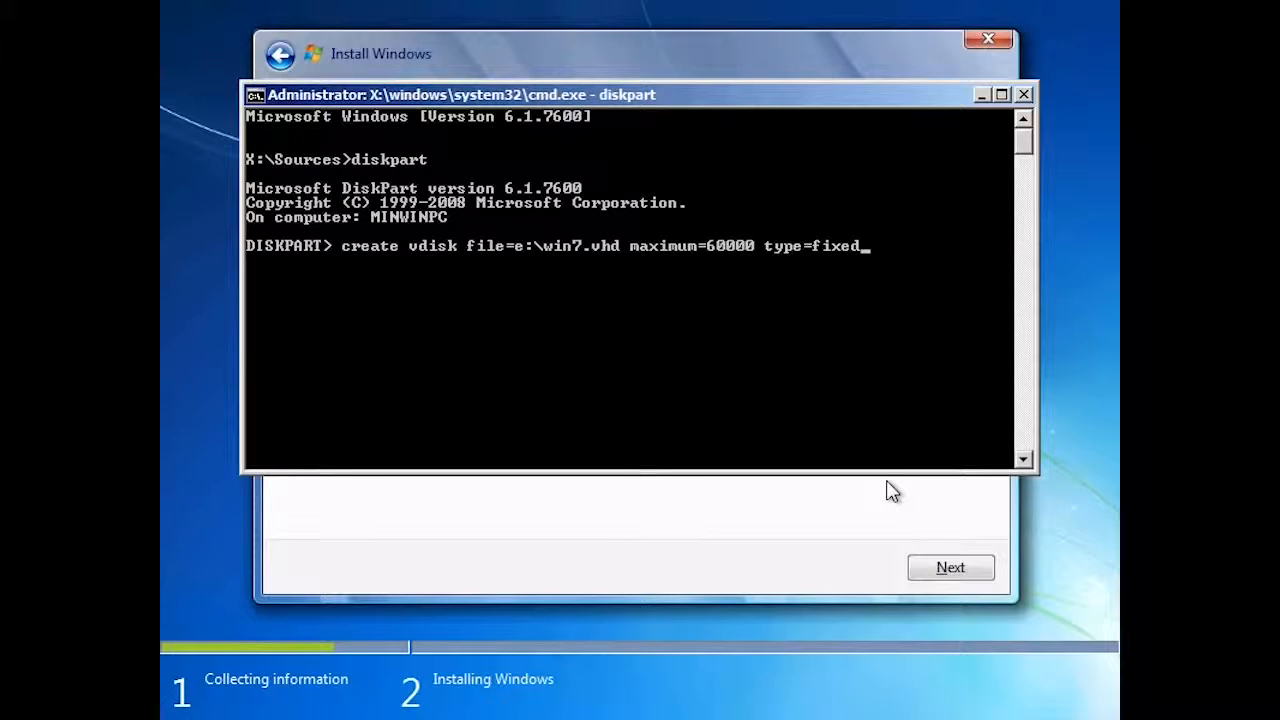
{"action": "key", "text": "BackSpace"}
{"action": "key", "text": "BackSpace"}
{"action": "key", "text": "BackSpace"}
{"action": "key", "text": "BackSpace"}
{"action": "key", "text": "BackSpace"}
{"action": "type", "text": "expandable"}
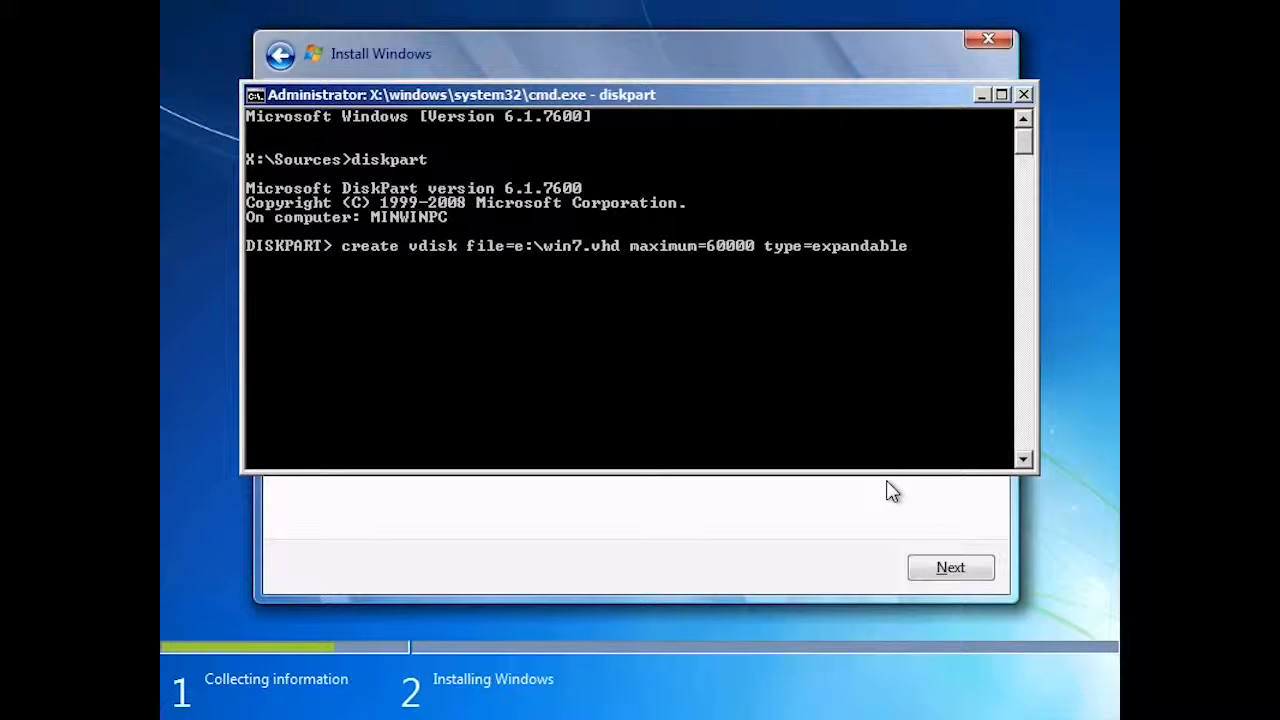
{"action": "key", "text": "Return"}
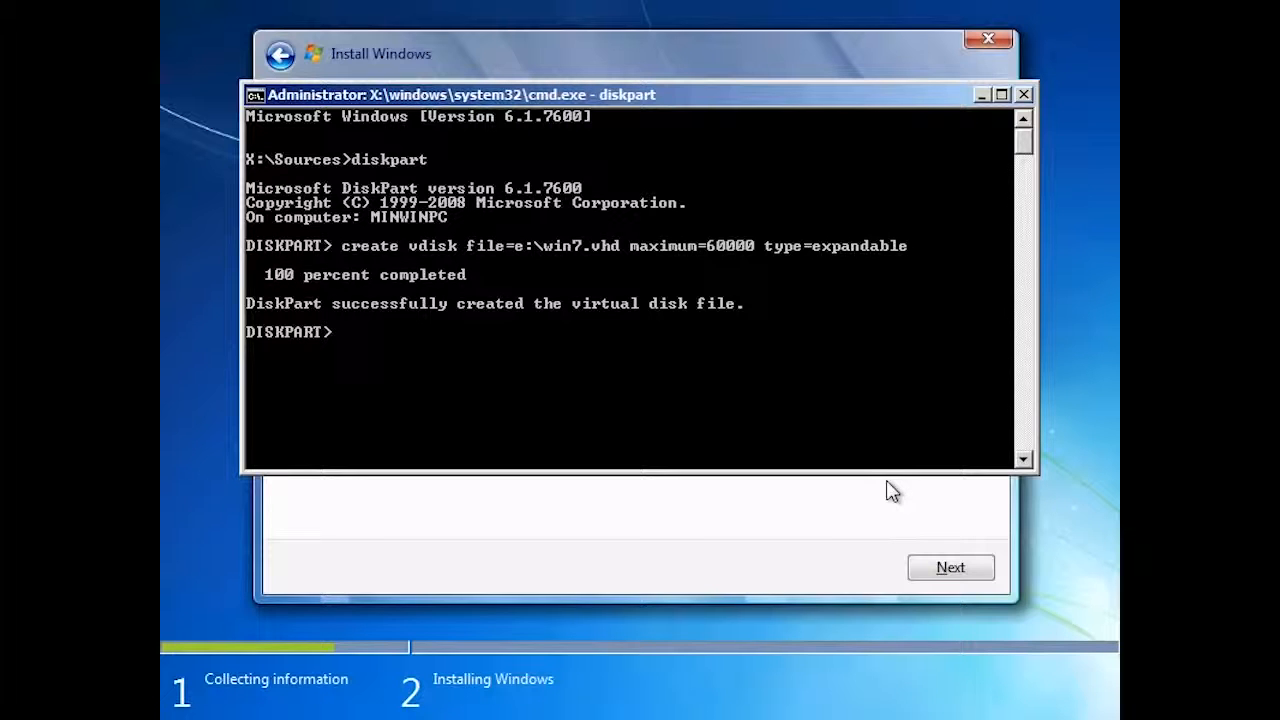
- Select the virtual disk file e:\win7.vhd in DiskPart and attach it
{"action": "type", "text": "select vdisk "}
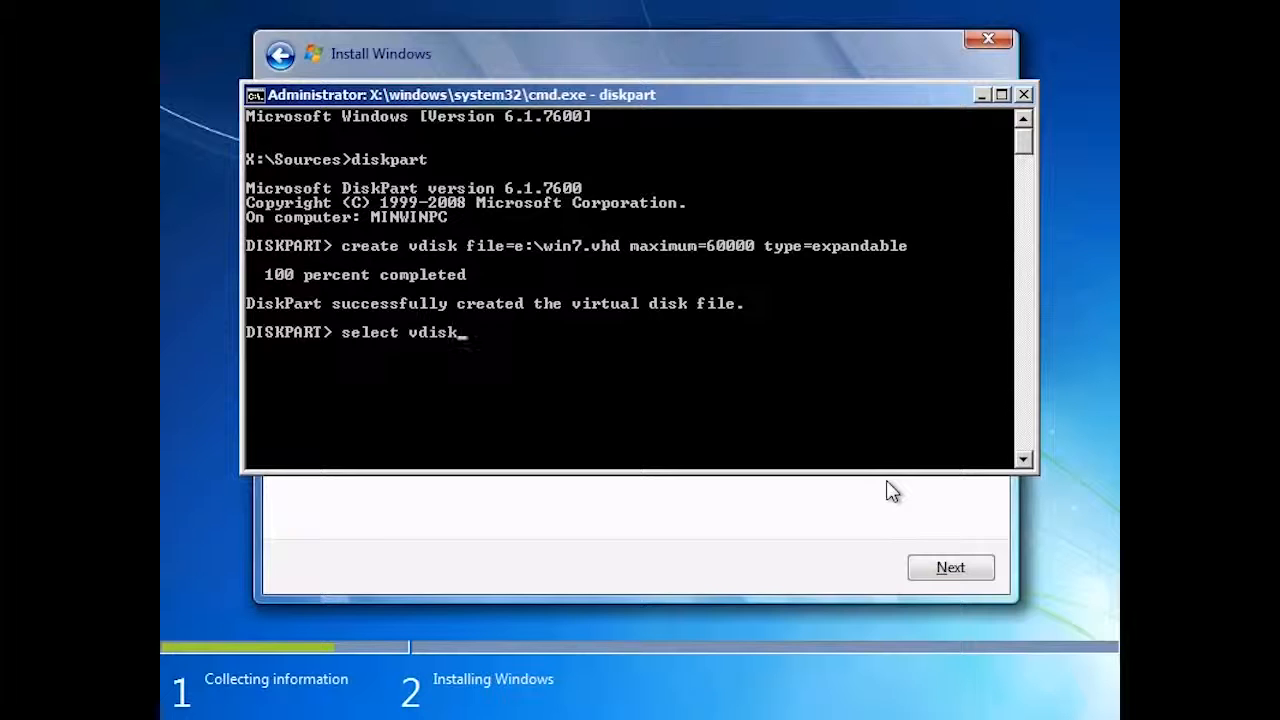
{"action": "type", "text": "file=e:\\win7.vhd"}
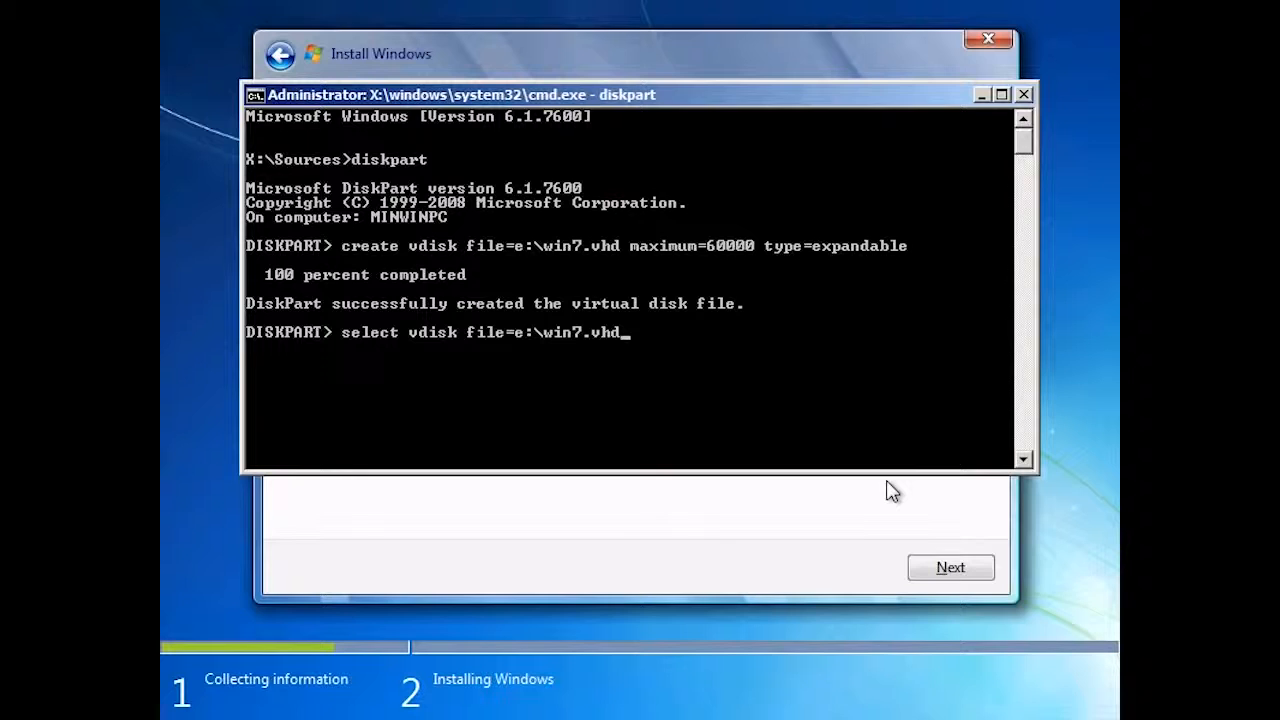
{"action": "key", "text": "Return"}
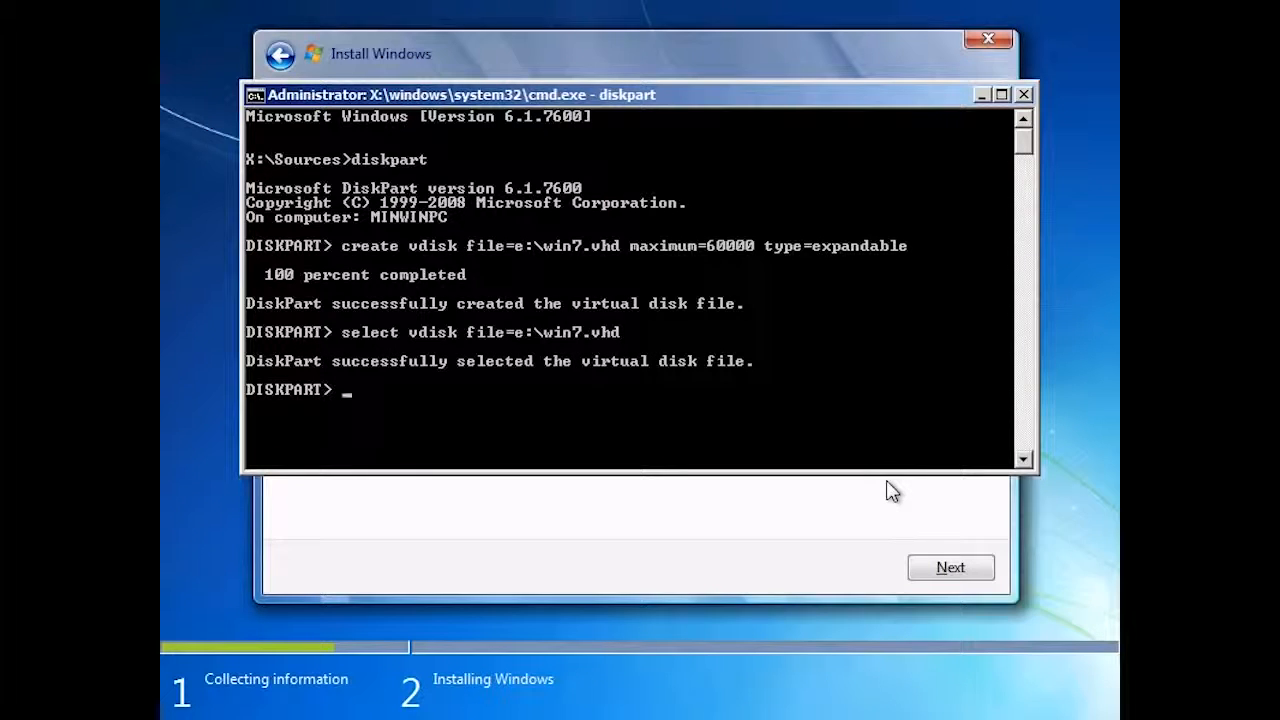
{"action": "type", "text": "attach vdisk"}
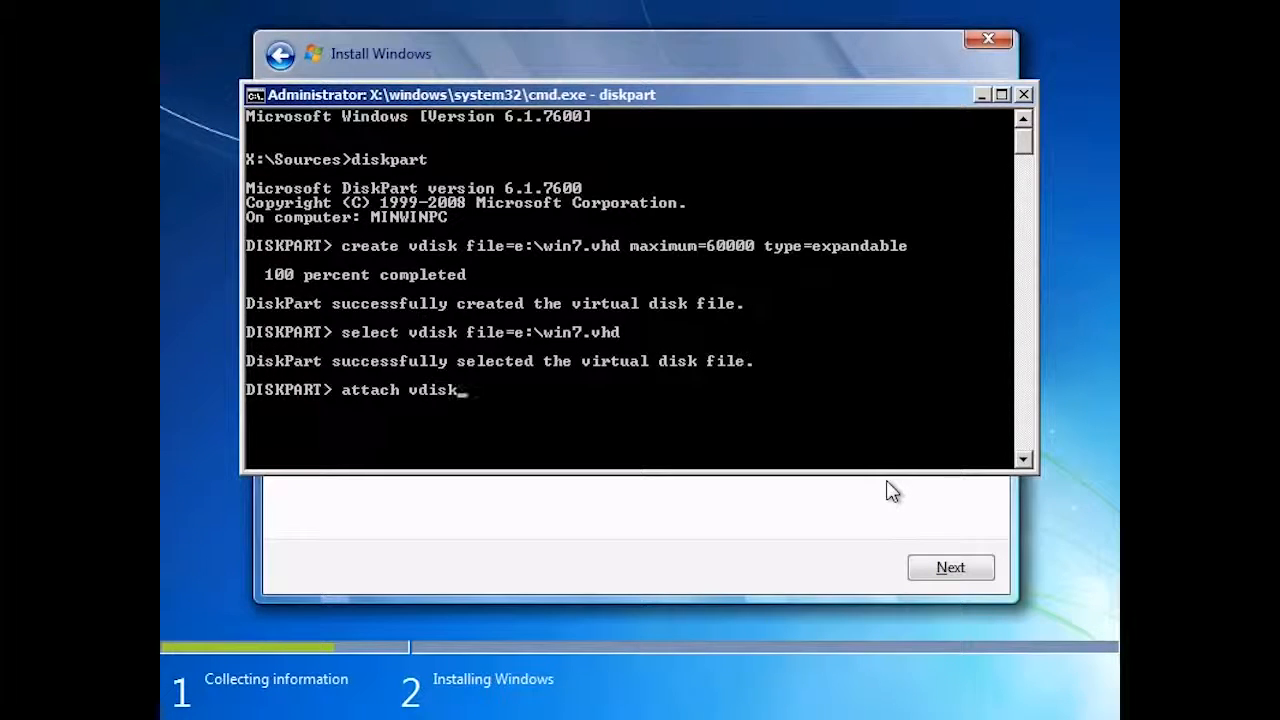
{"action": "key", "text": "Return"}
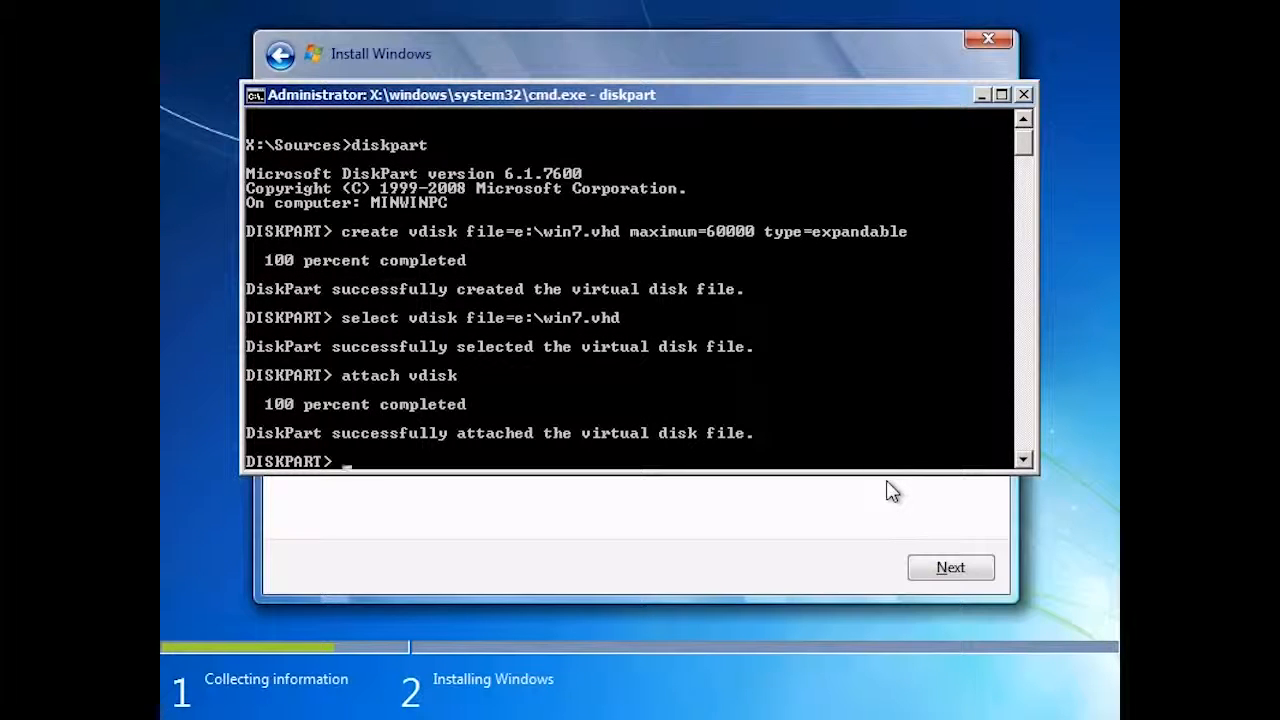
- Exit DiskPart and the command prompt, and refresh Setup's list of installation disks
{"action": "type", "text": "exi"}
{"action": "type", "text": "exit"}
{"action": "key", "text": "Return"}
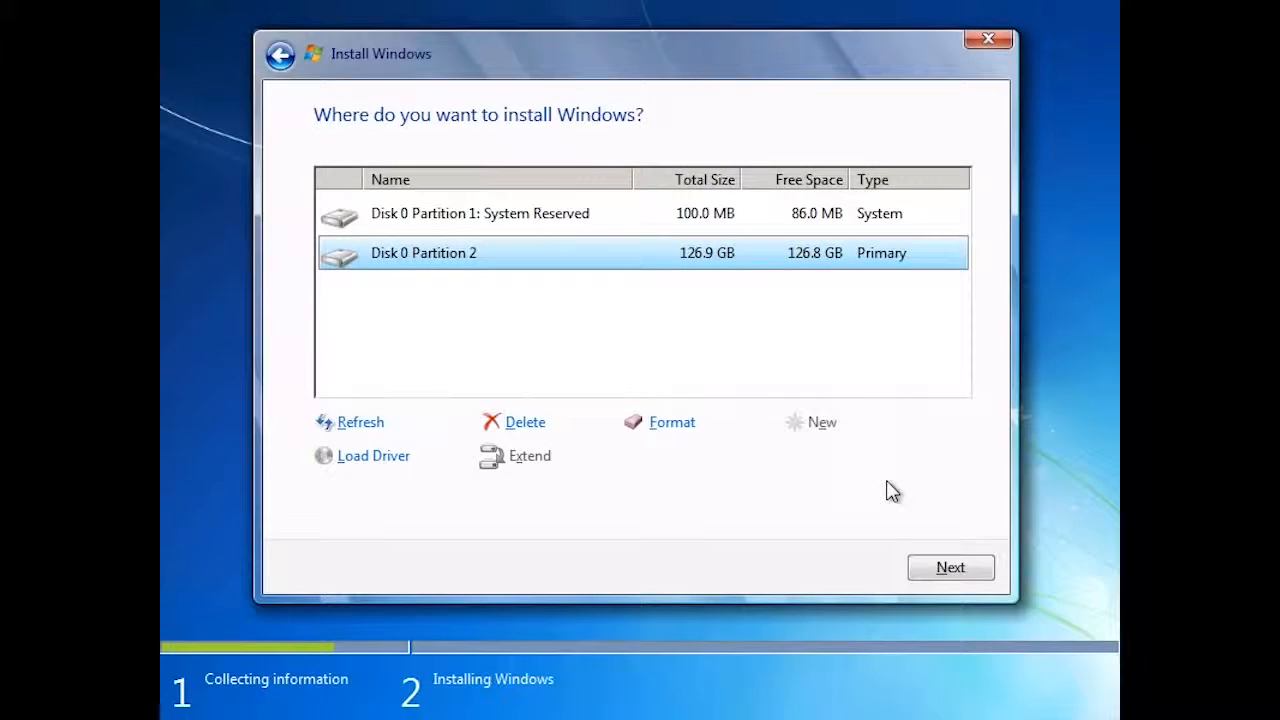
{"action": "left_click", "coordinate": [362, 422]}
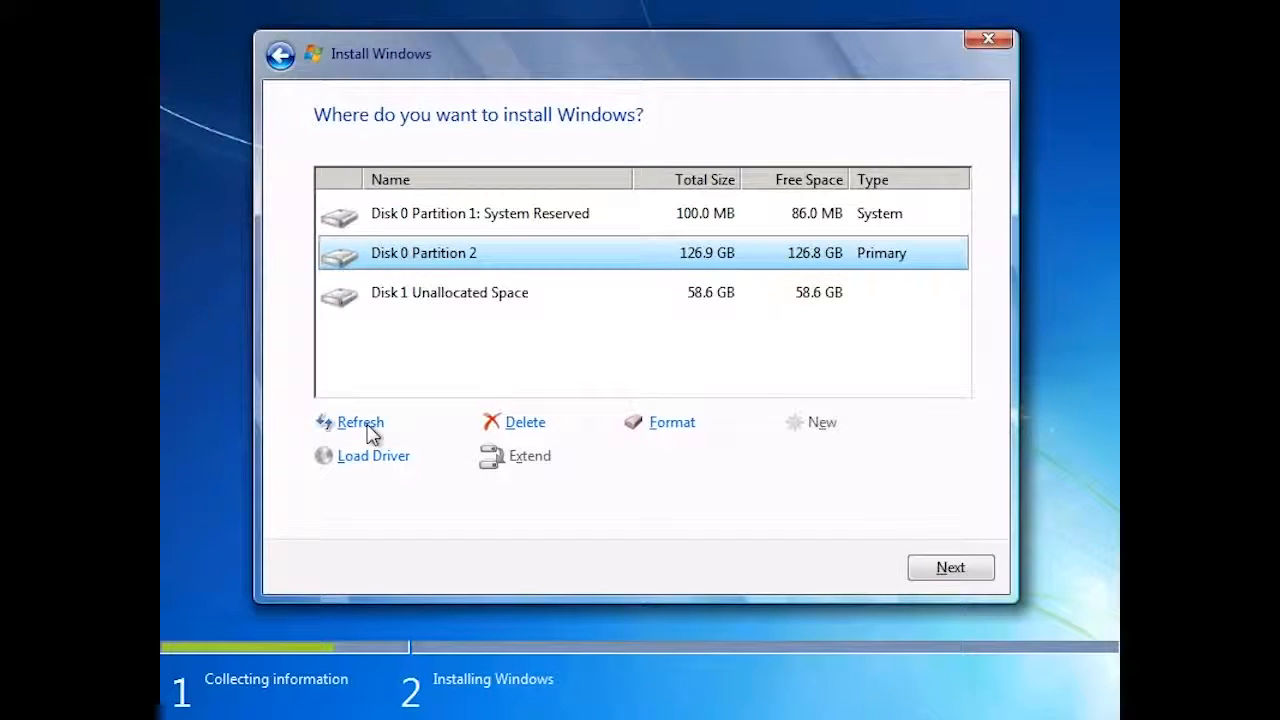
- Choose Disk 1 Unallocated Space as the Windows install target, check its warning details, and continue the installation
{"action": "left_click", "coordinate": [386, 305]}
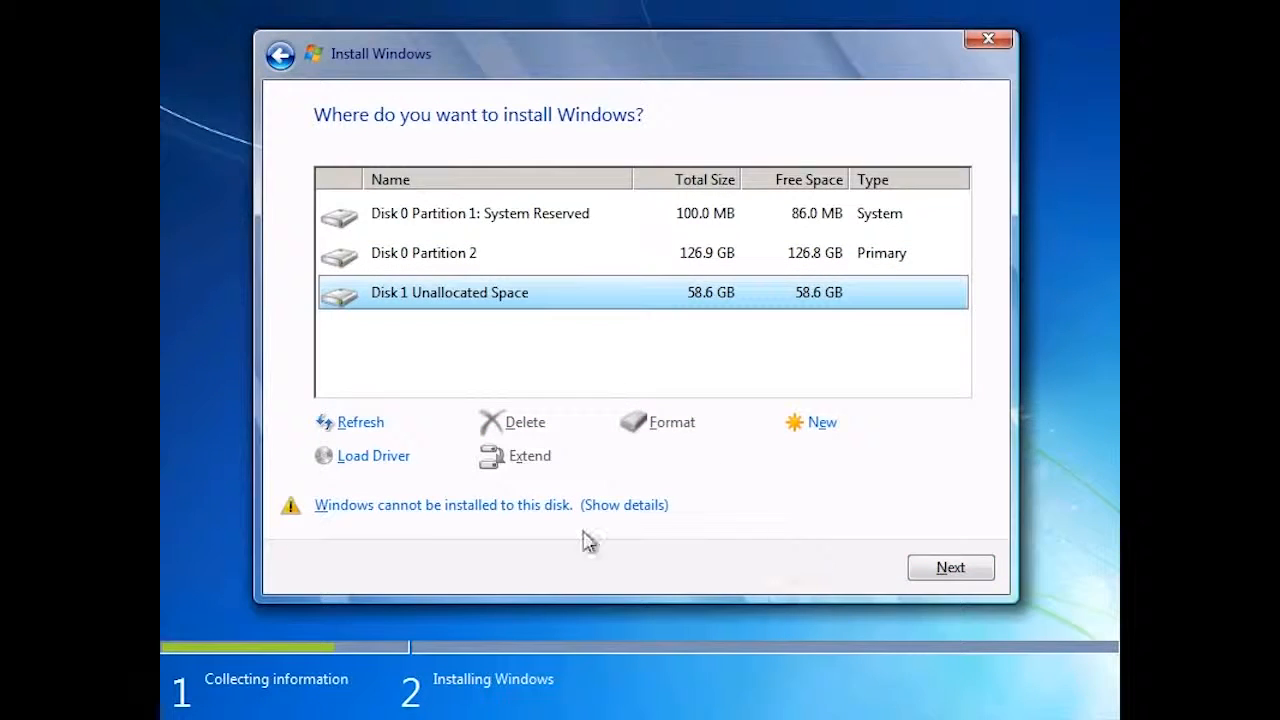
{"action": "left_click", "coordinate": [642, 512]}
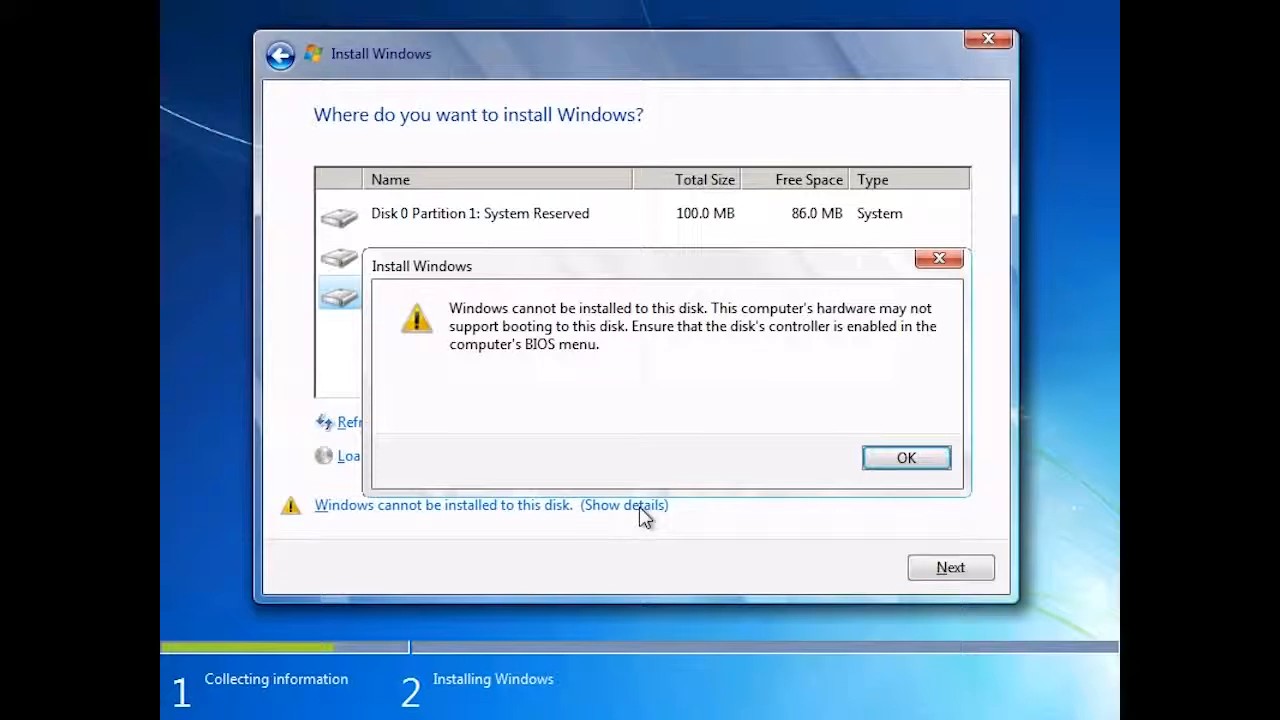
{"action": "left_click", "coordinate": [916, 460]}
{"action": "left_click", "coordinate": [967, 569]}
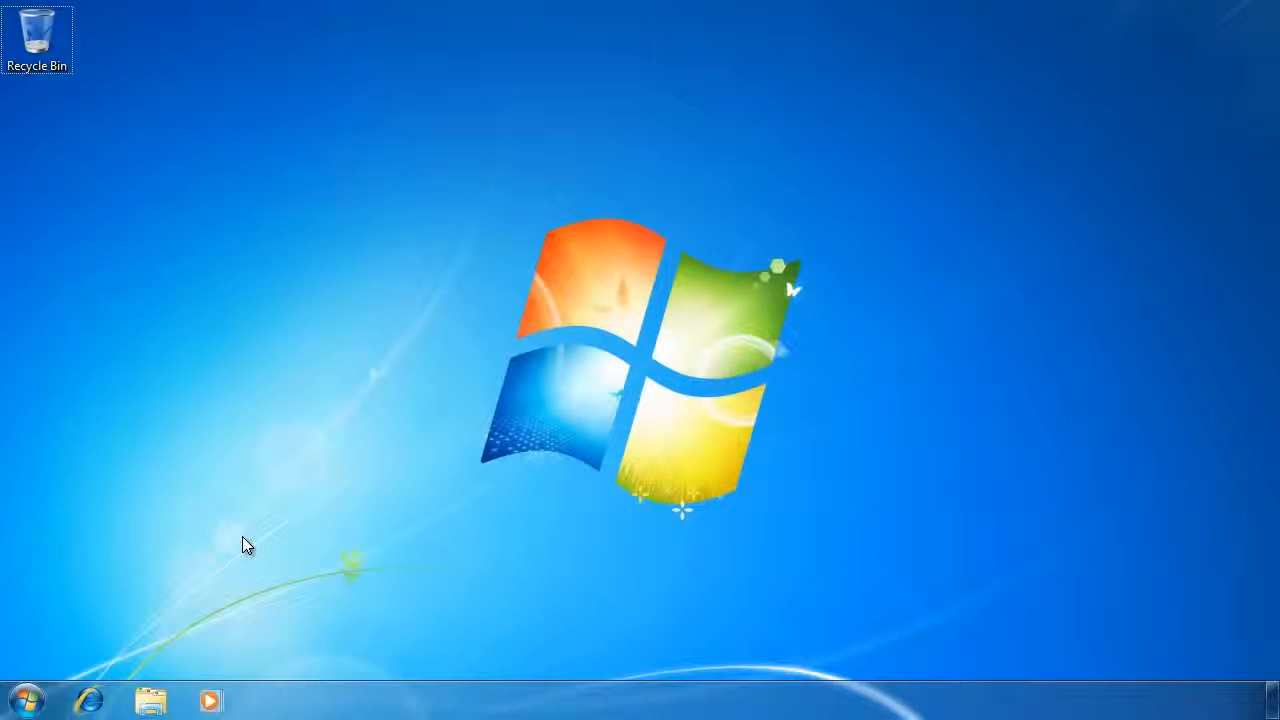
- Switch to Windows Explorer, browse to Local Disk (D:) and inspect the details of win7.vhd
{"action": "left_click", "coordinate": [157, 702]}
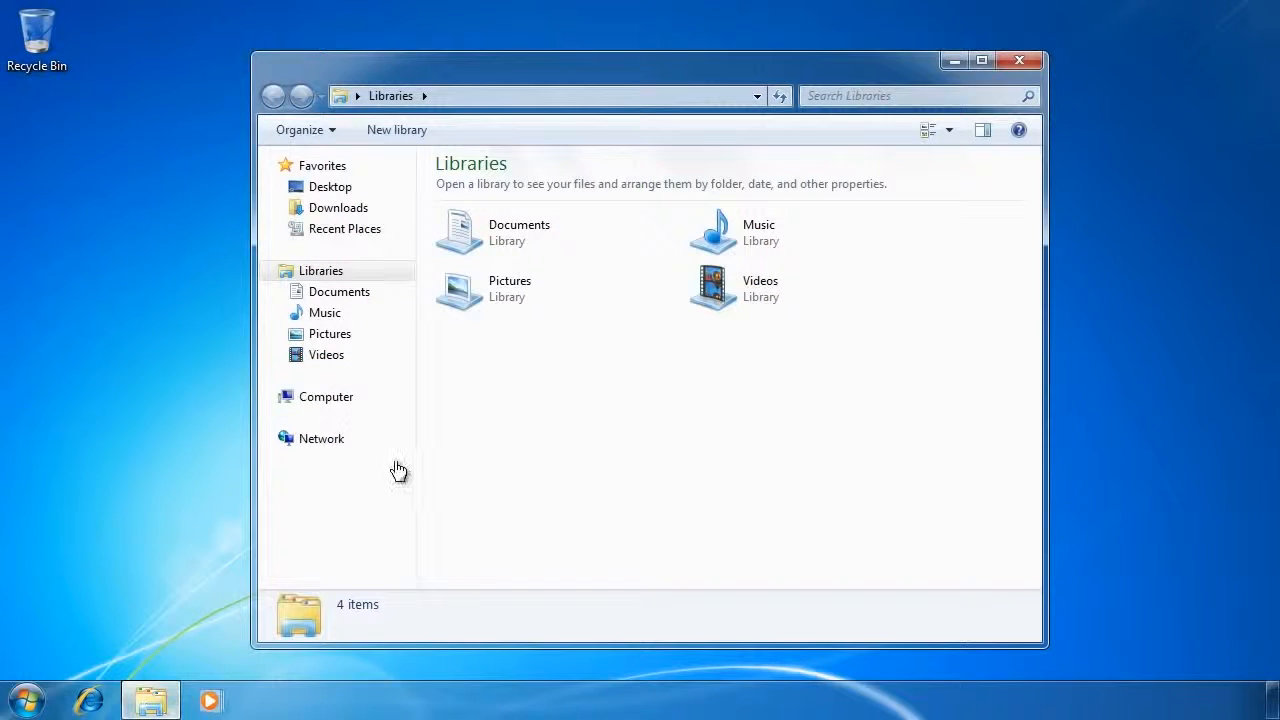
{"action": "left_click", "coordinate": [350, 400]}
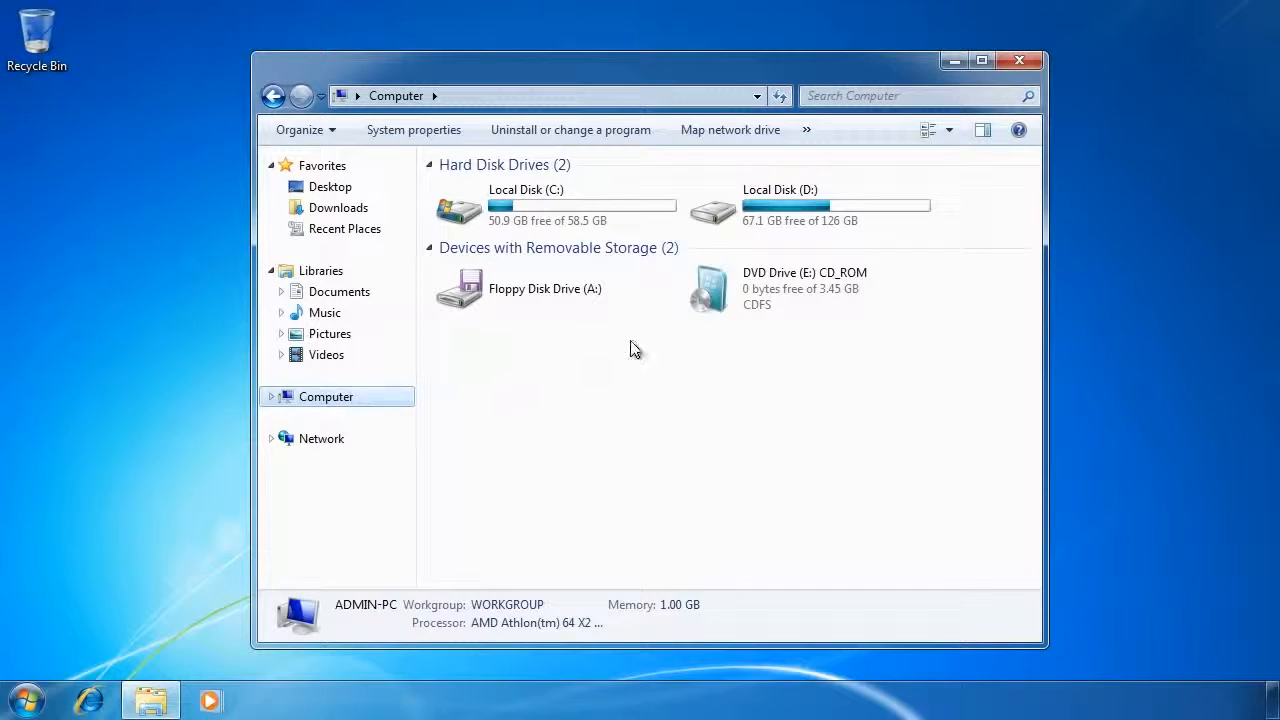
{"action": "left_click", "coordinate": [765, 212]}
{"action": "double_click", "coordinate": [866, 221]}
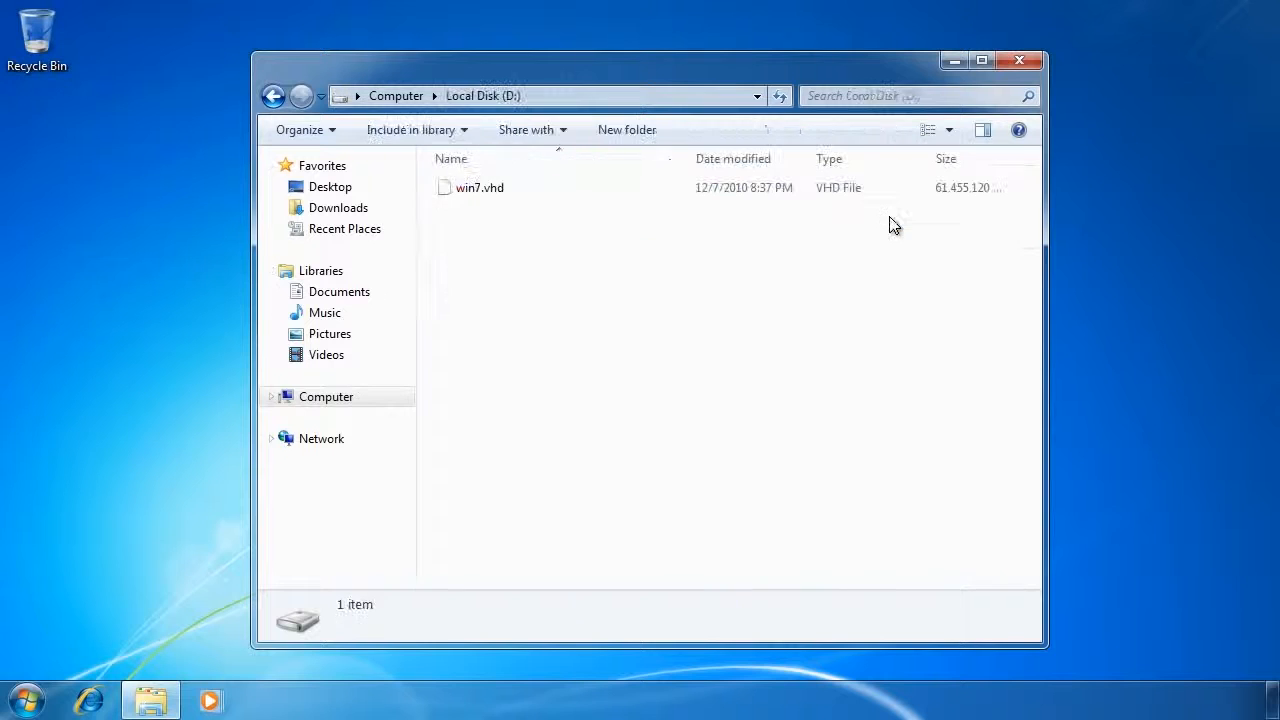
{"action": "left_click", "coordinate": [443, 189]}
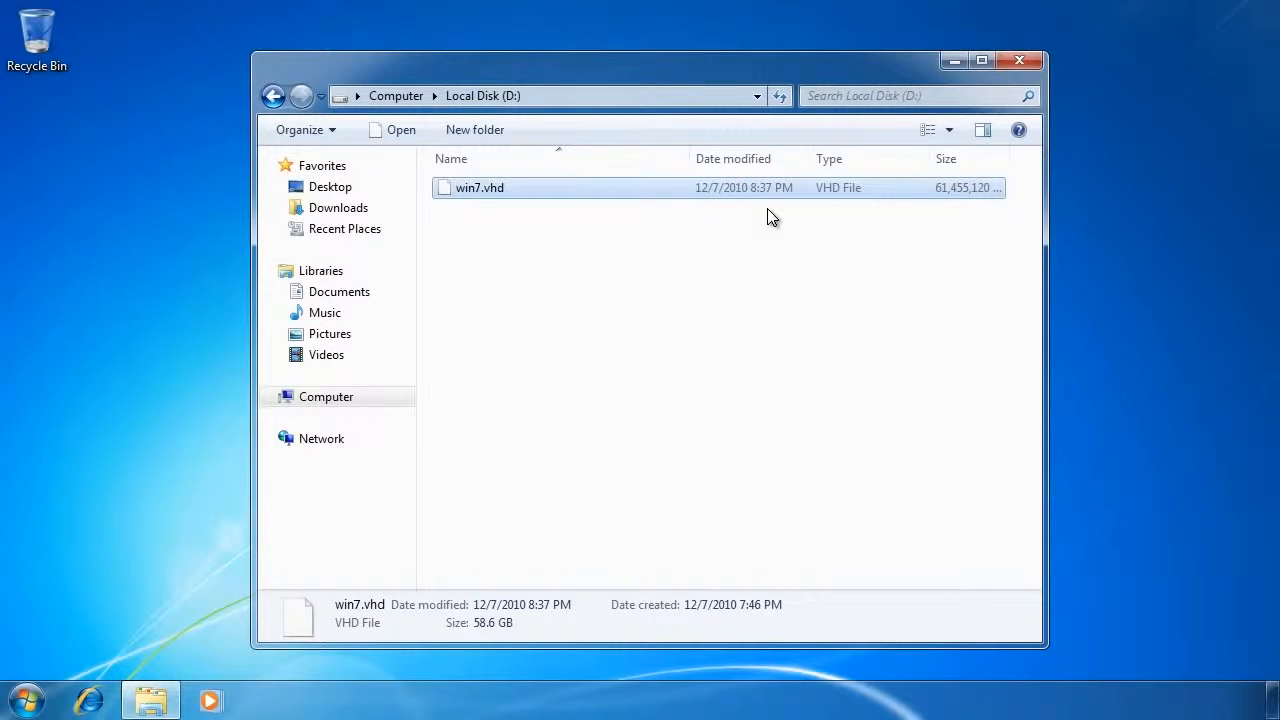
- Return to Computer and view the contents of Local Disk (C:)
{"action": "left_click", "coordinate": [391, 94]}
{"action": "left_click", "coordinate": [555, 205]}
{"action": "double_click", "coordinate": [555, 205]}
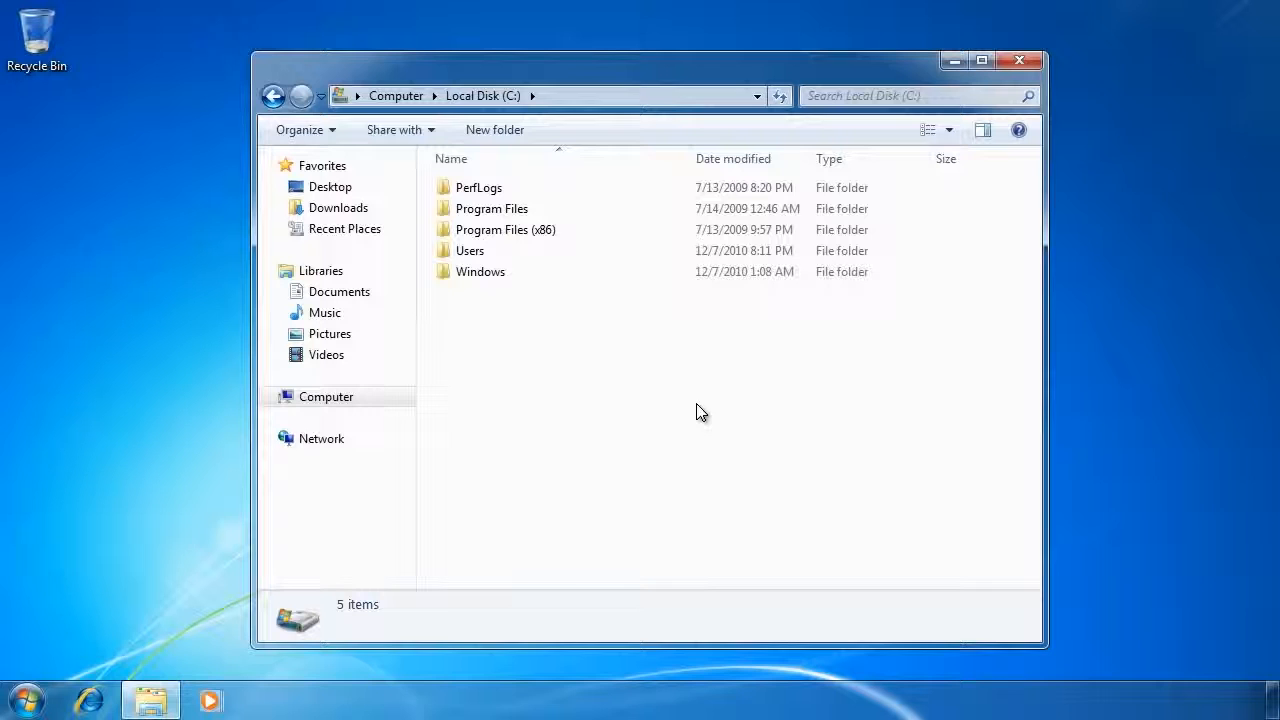
- Switch to Computer Management and examine the disk layout and available VHD actions in Disk Management
{"action": "right_click", "coordinate": [354, 404]}
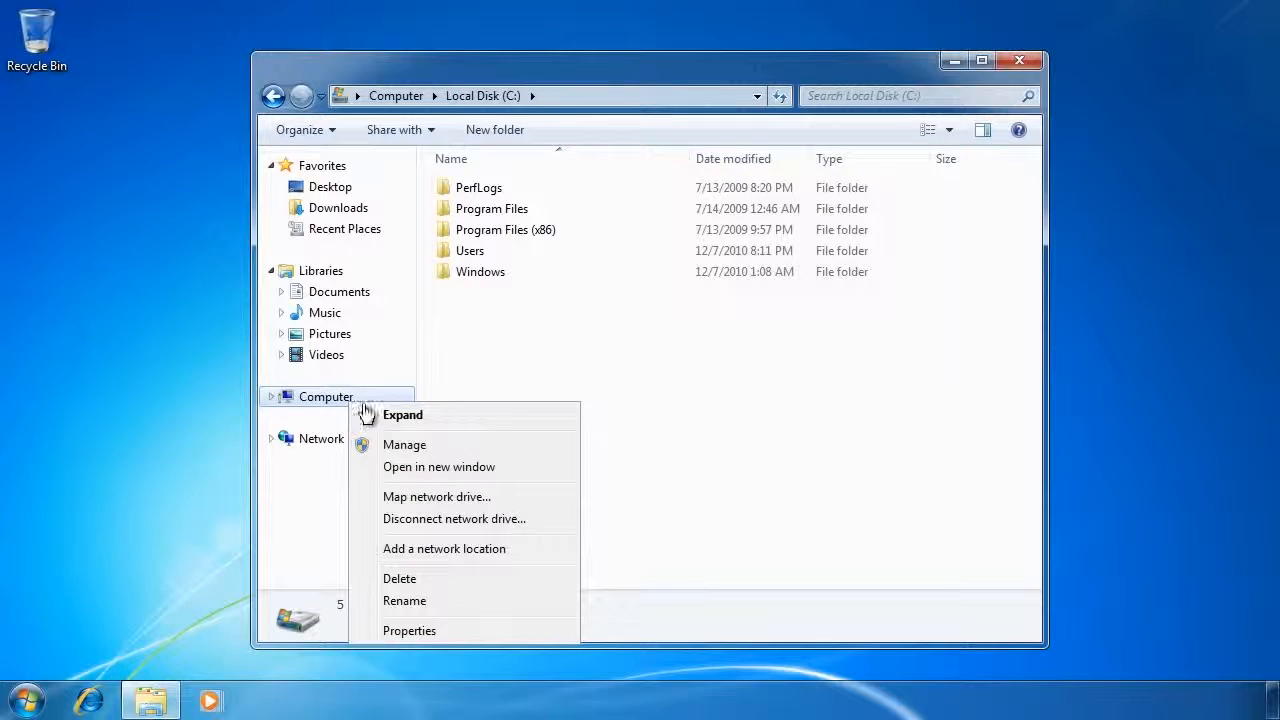
{"action": "left_click", "coordinate": [561, 451]}
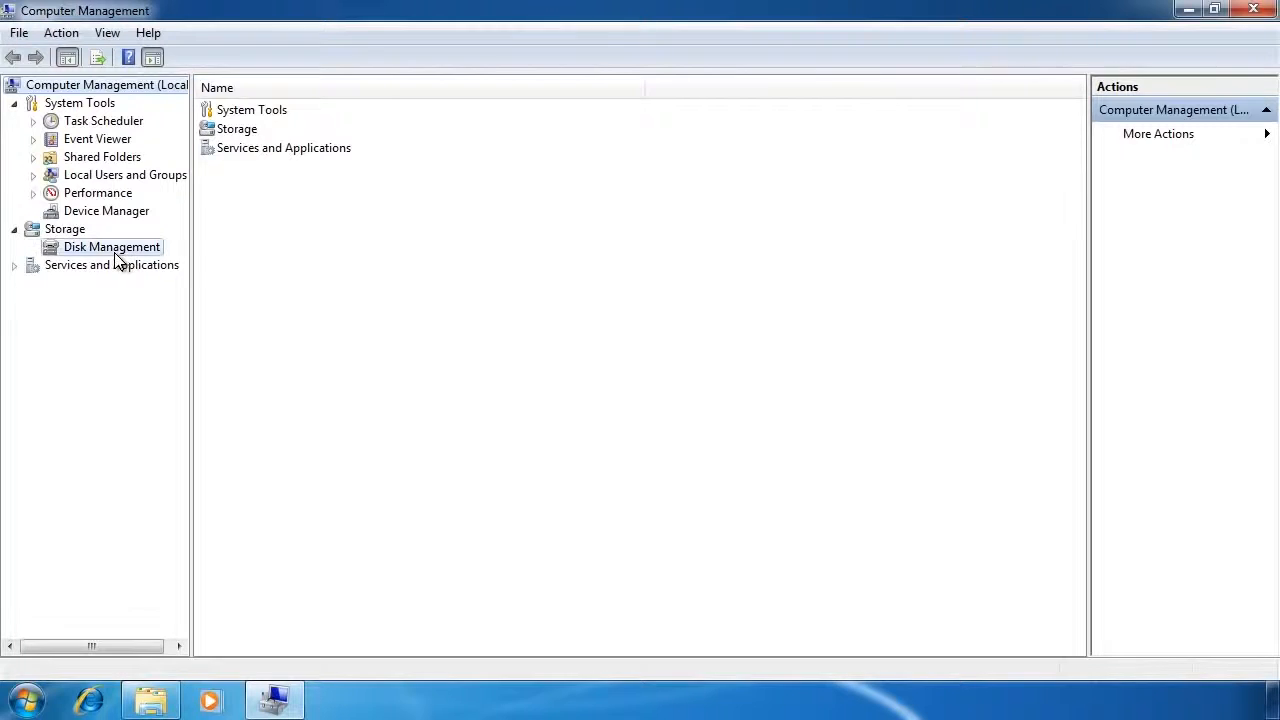
{"action": "left_click", "coordinate": [112, 249]}
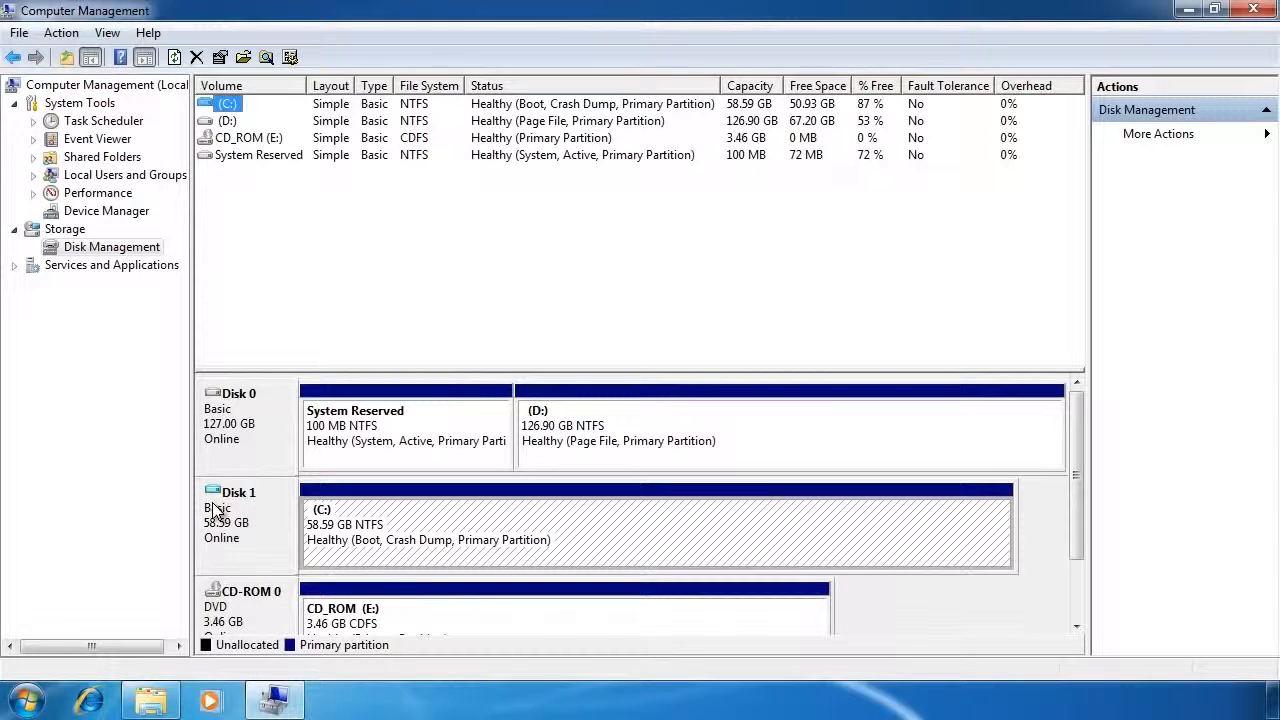
{"action": "right_click", "coordinate": [127, 248]}
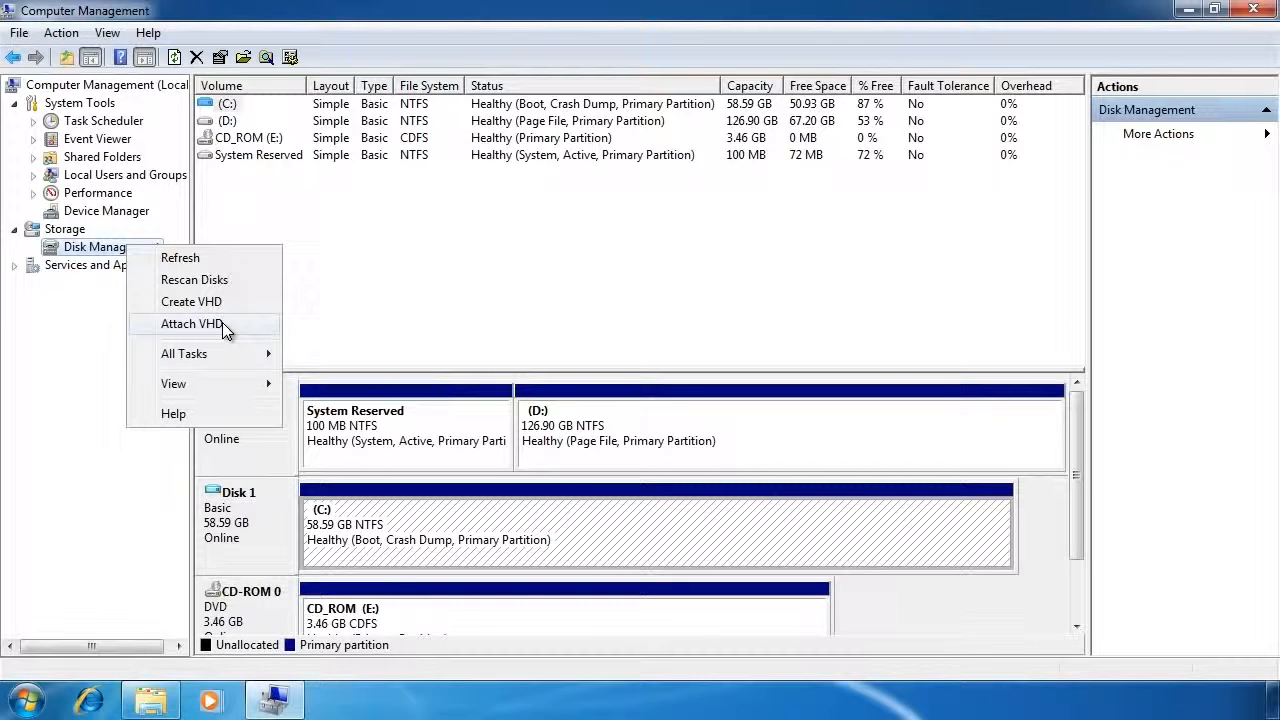
- Find cmd and run it as administrator, allowing it to make changes to the computer
{"action": "left_click", "coordinate": [28, 700]}
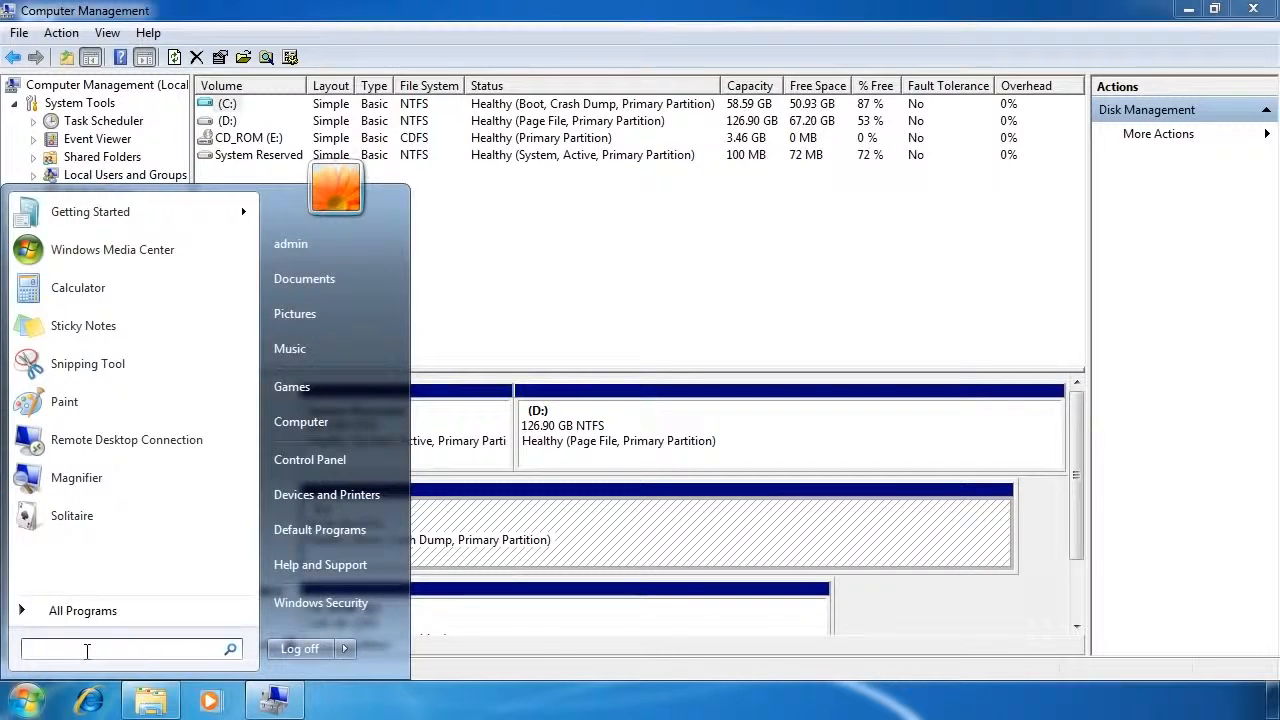
{"action": "type", "text": "cmd"}
{"action": "right_click", "coordinate": [65, 241]}
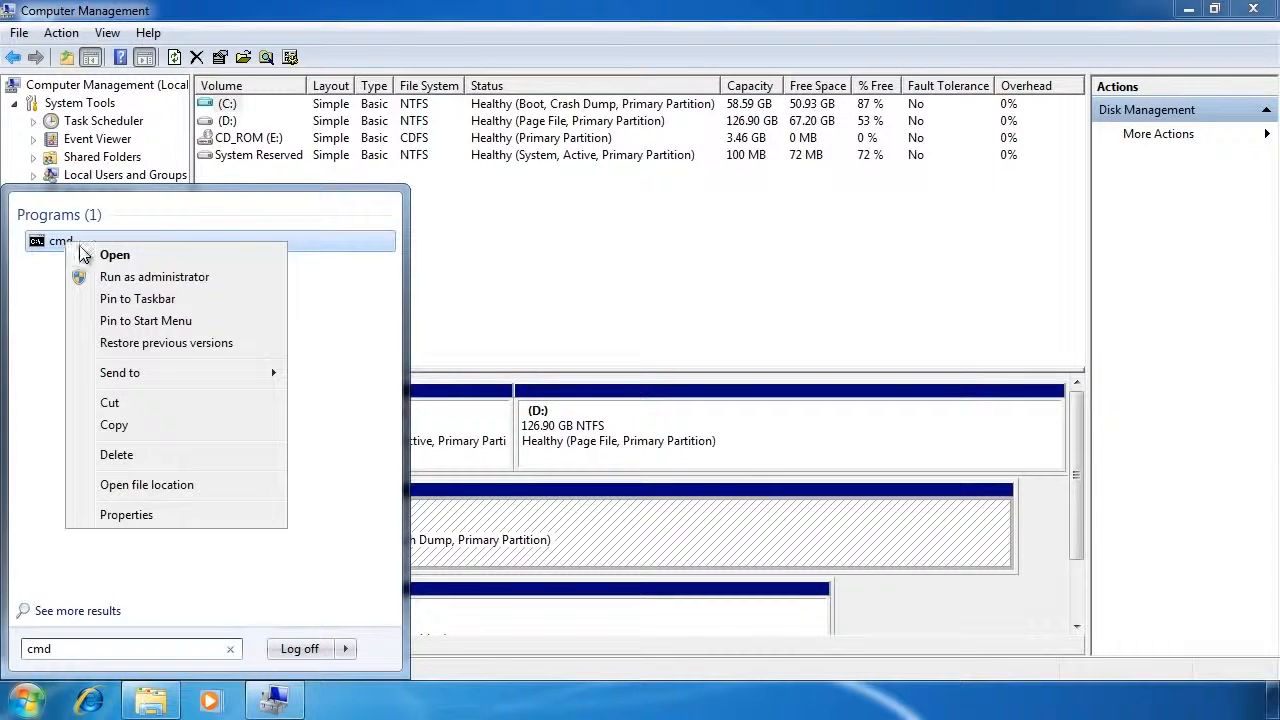
{"action": "left_click", "coordinate": [262, 282]}
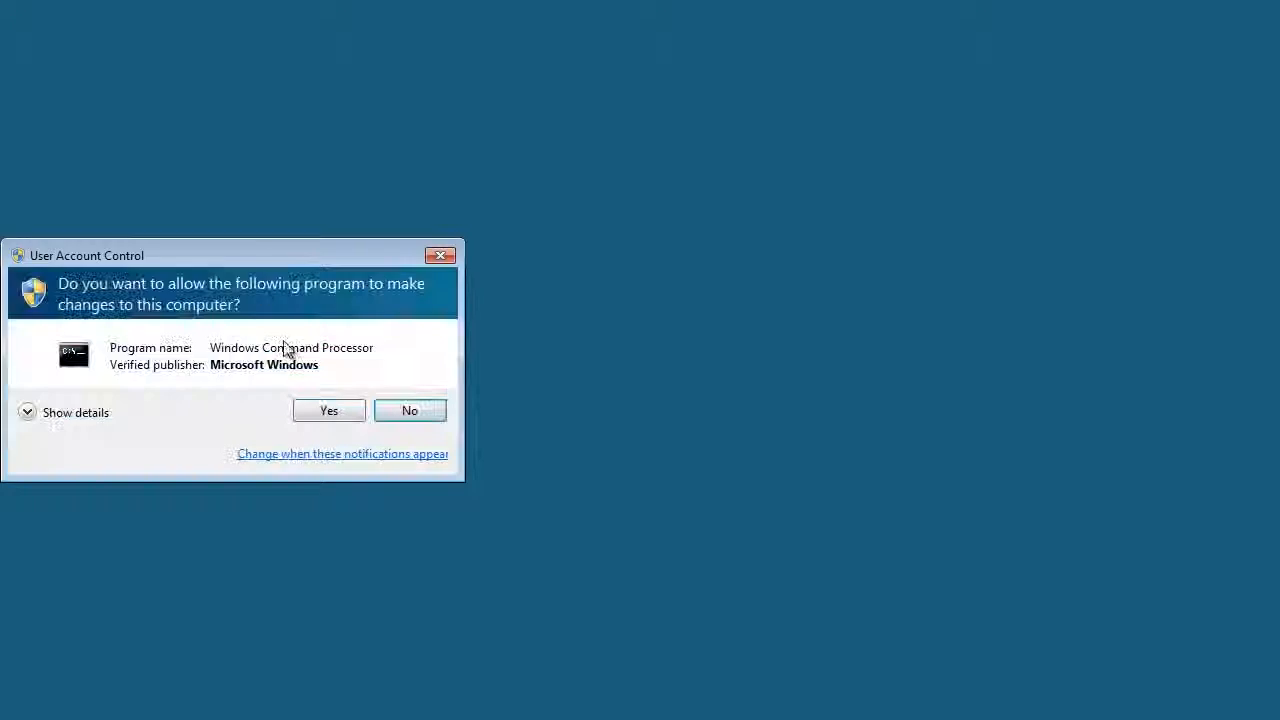
{"action": "left_click", "coordinate": [338, 408]}
- Run bcdedit /v to view the verbose boot configuration entries
{"action": "type", "text": "bc"}
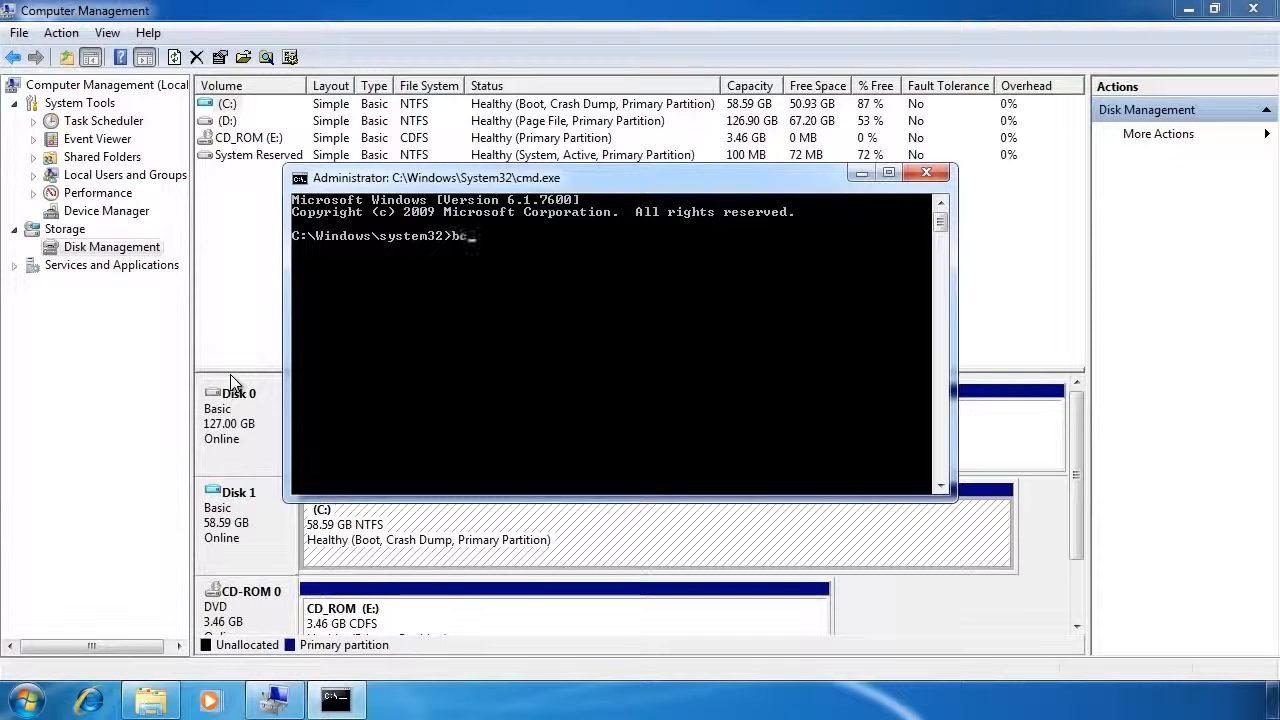
{"action": "type", "text": "dedit /v"}
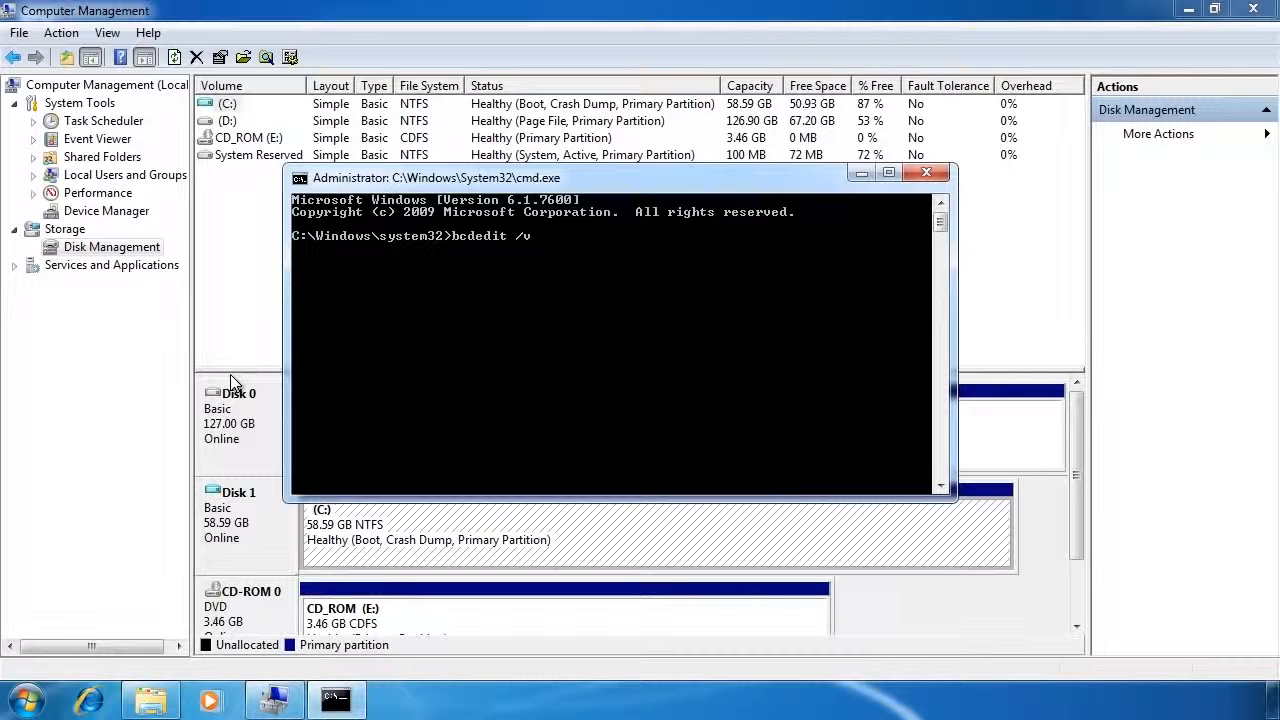
{"action": "key", "text": "Return"}
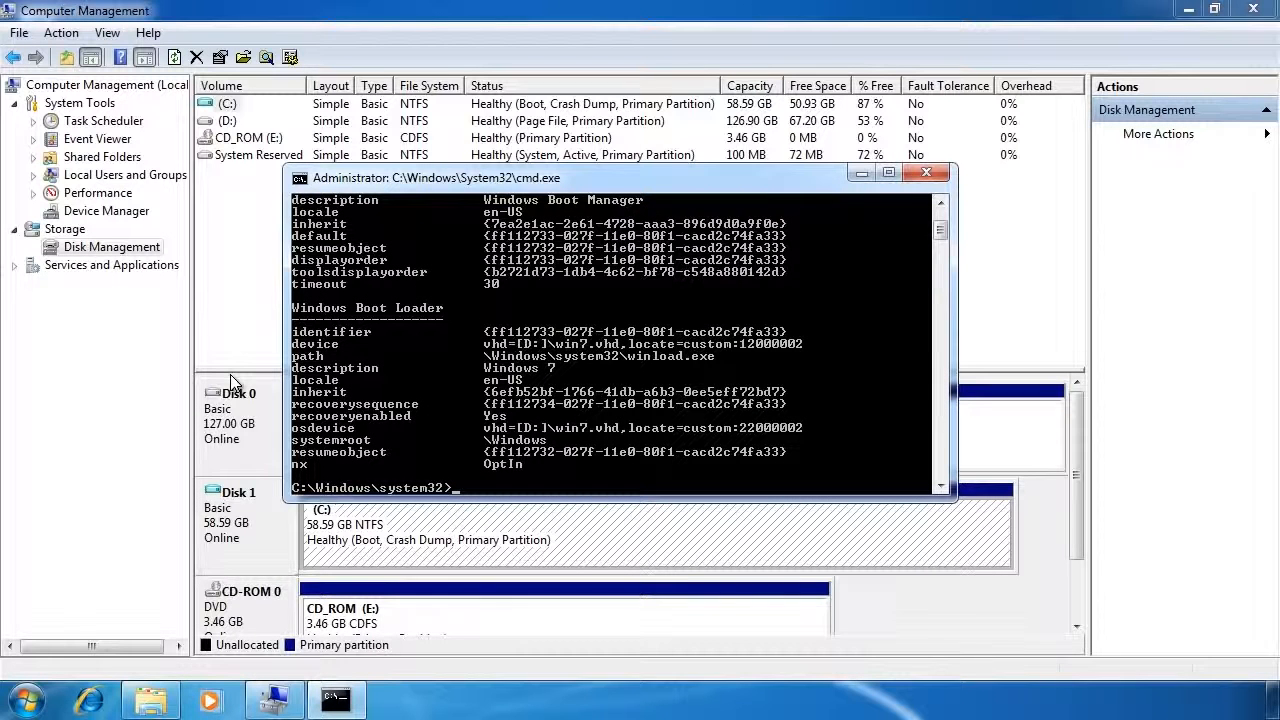